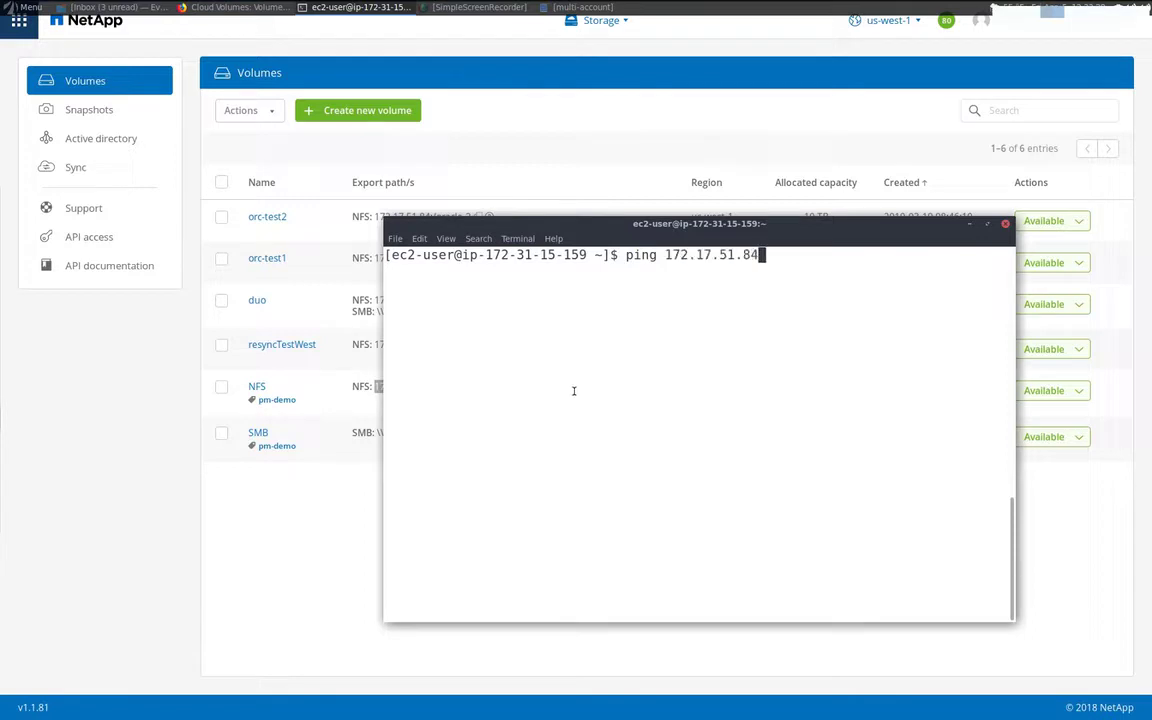
Step: Ping 172.17.51.84 from the EC2 instance, stop the ping, and check the packet loss in its statistics
{"action": "key", "text": "Return"}
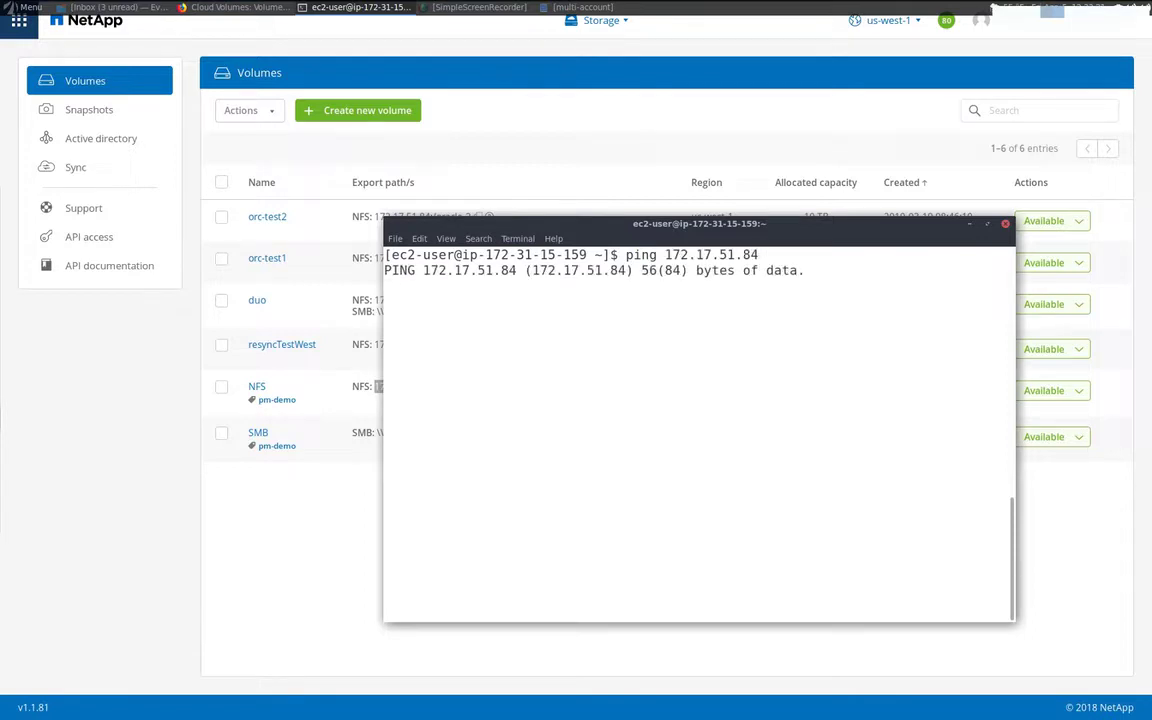
{"action": "key", "text": "ctrl+c"}
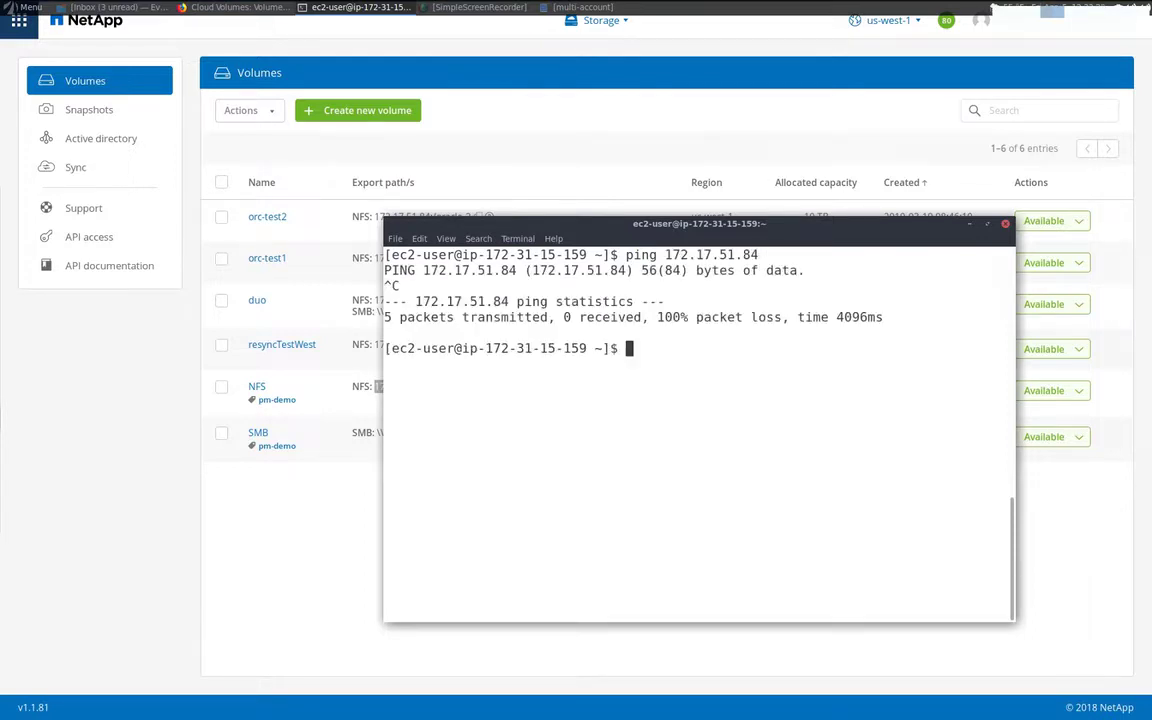
{"action": "left_click_drag", "start_coordinate": [657, 317], "coordinate": [781, 316]}
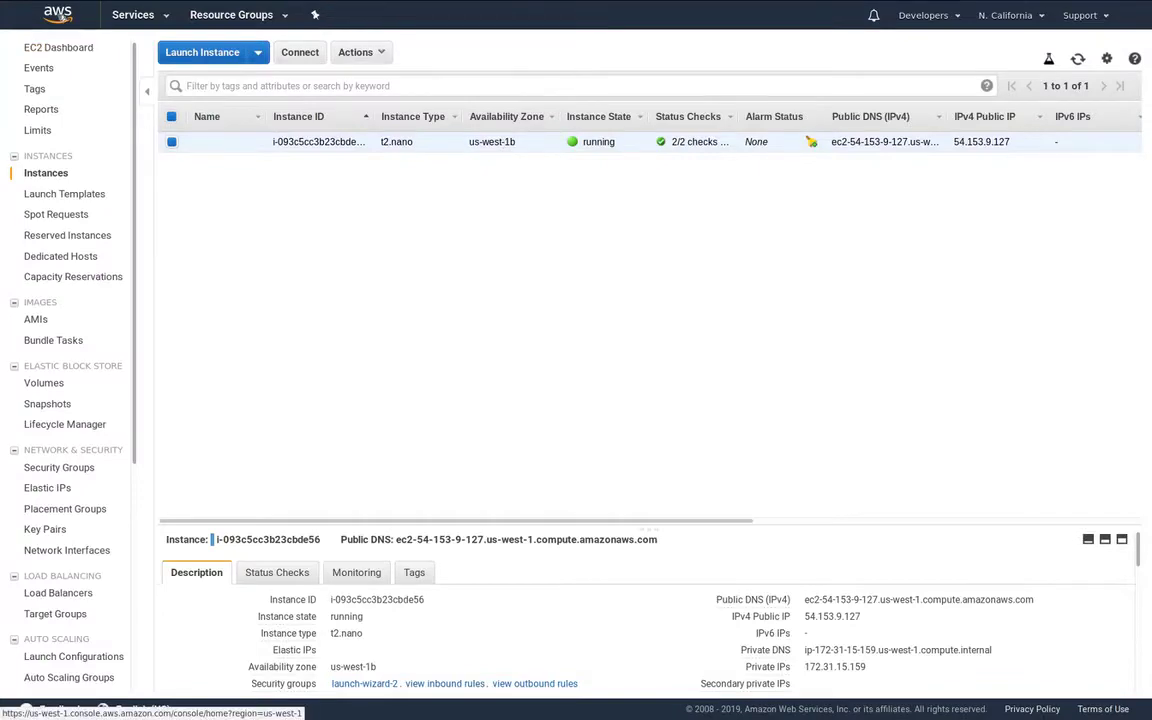
Step: Review the VPC networking of the Developers account and examine the routes of its route table
{"action": "left_click", "coordinate": [58, 14]}
{"action": "left_click", "coordinate": [360, 290]}
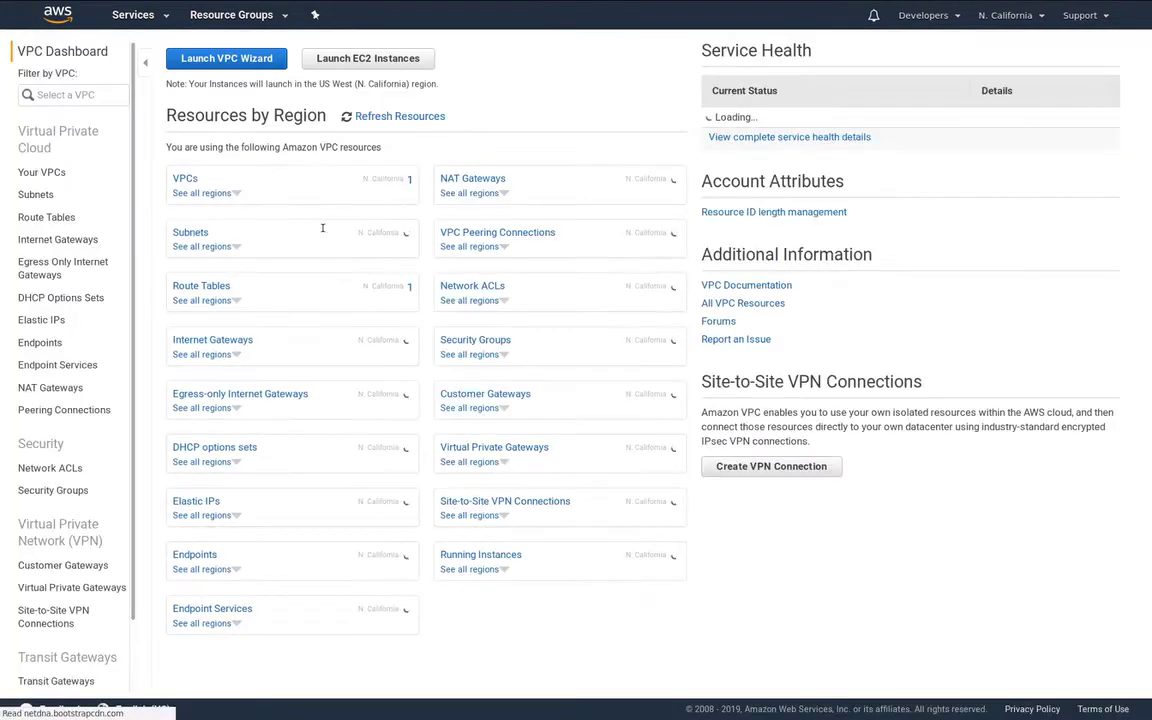
{"action": "left_click", "coordinate": [183, 179]}
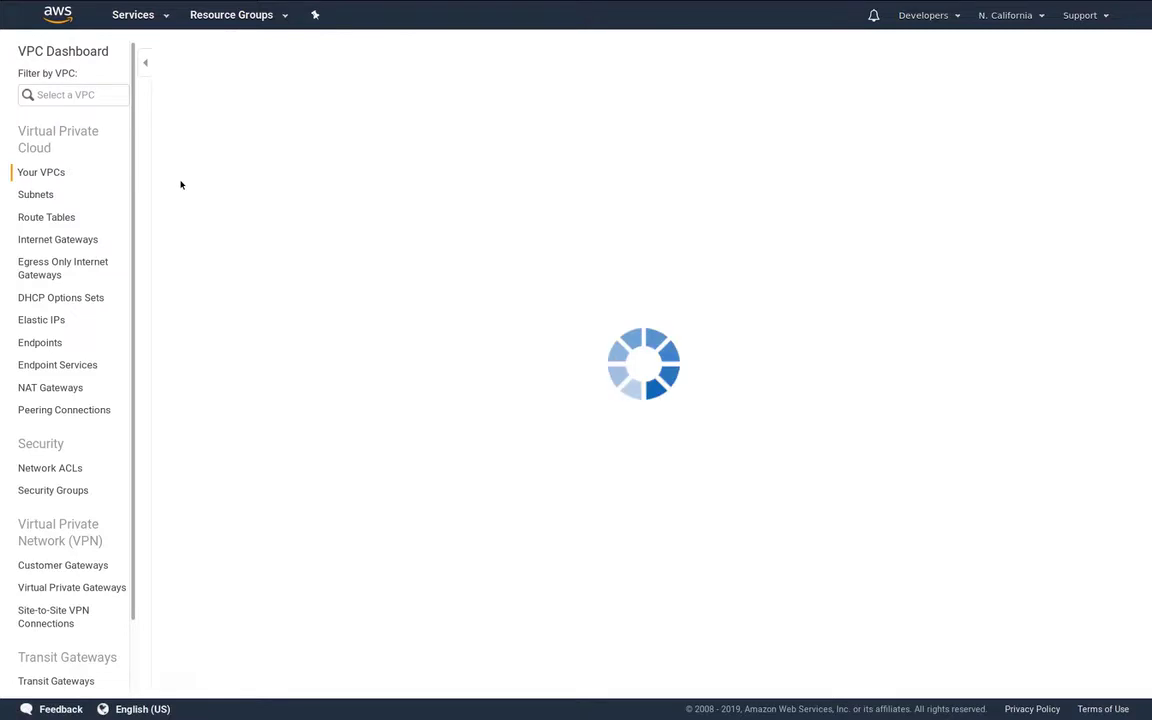
{"action": "left_click", "coordinate": [46, 194]}
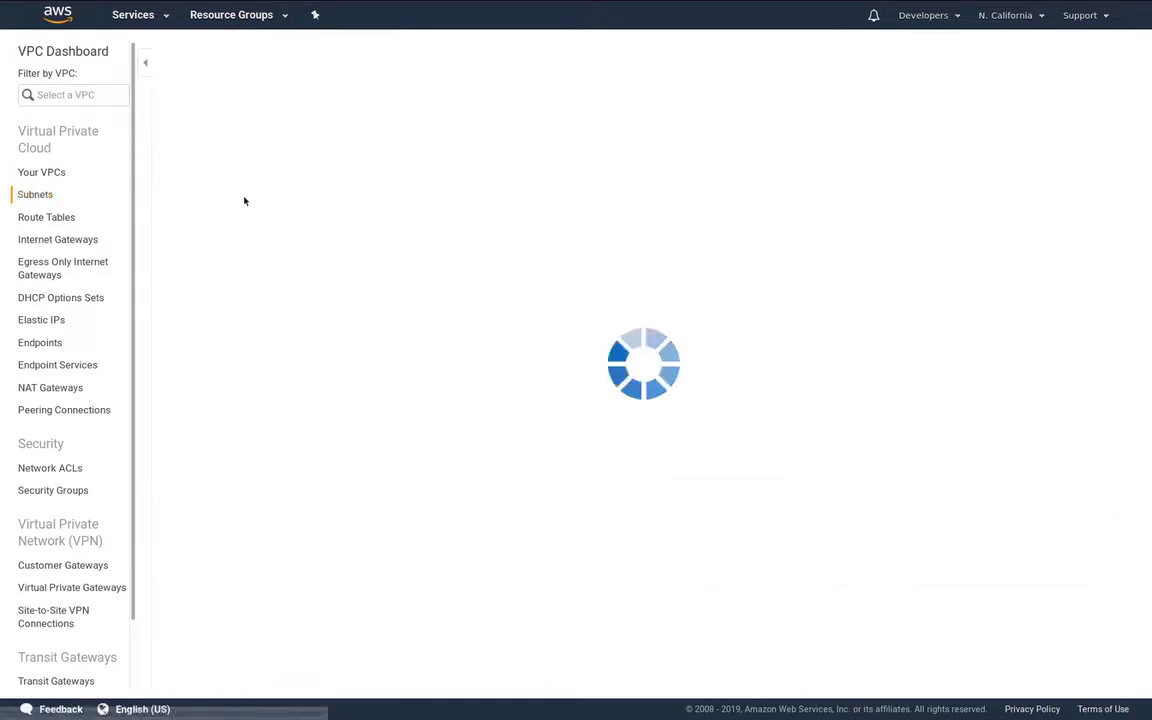
{"action": "left_click", "coordinate": [46, 218]}
{"action": "left_click", "coordinate": [279, 432]}
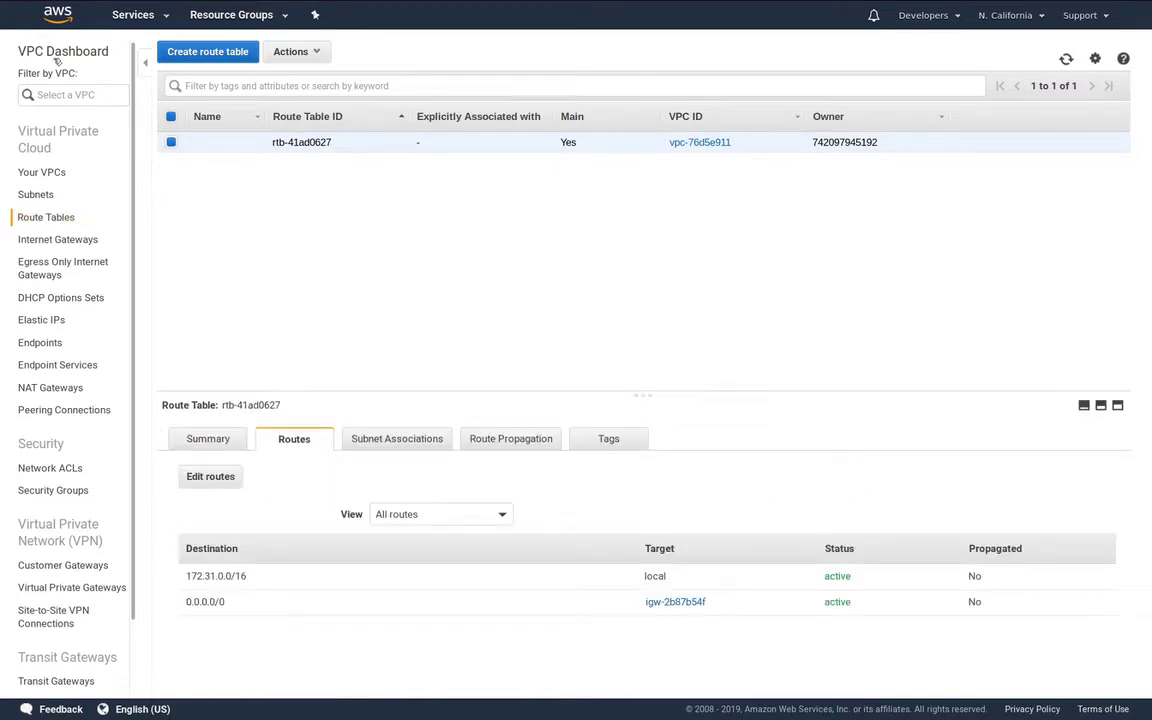
Step: Check the Developers account's Direct Connect virtual interfaces, Direct Connect gateways and virtual private gateways
{"action": "left_click", "coordinate": [52, 18]}
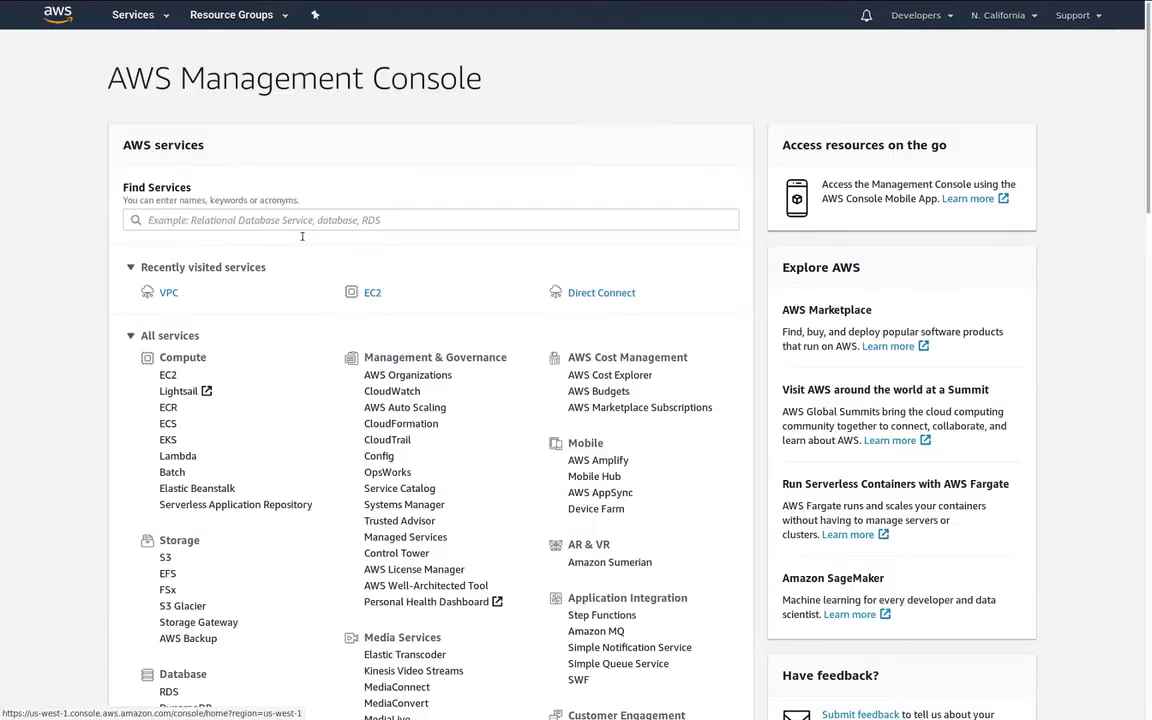
{"action": "left_click", "coordinate": [572, 293]}
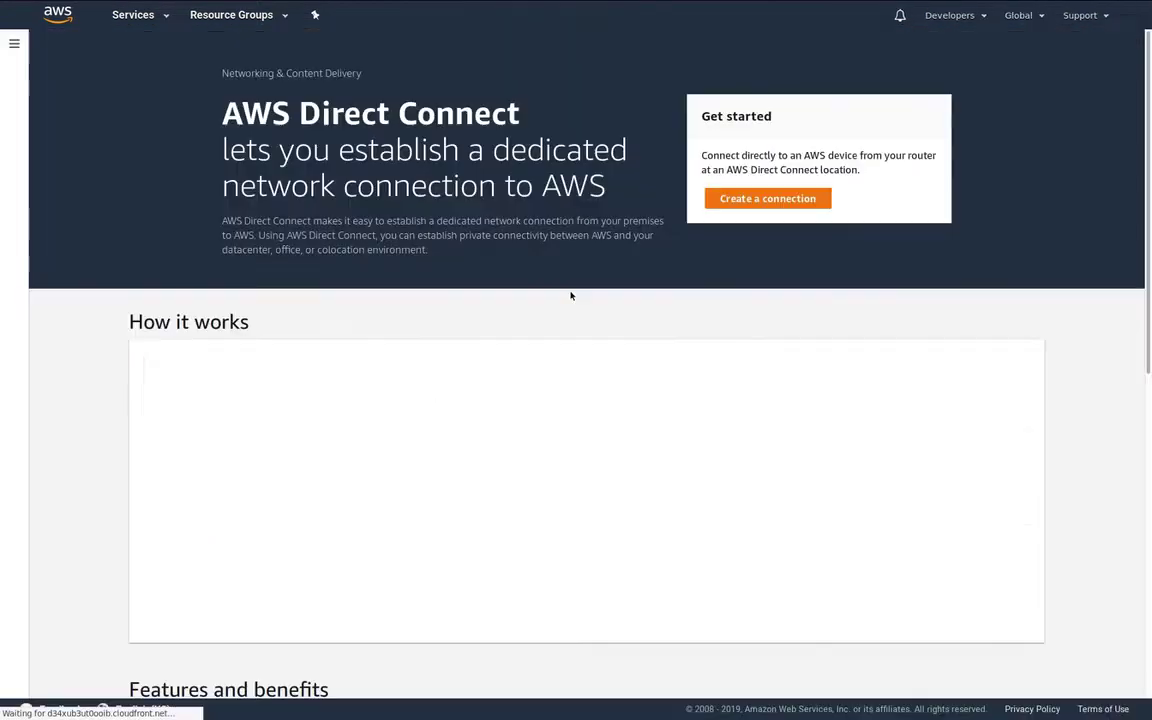
{"action": "left_click", "coordinate": [14, 43]}
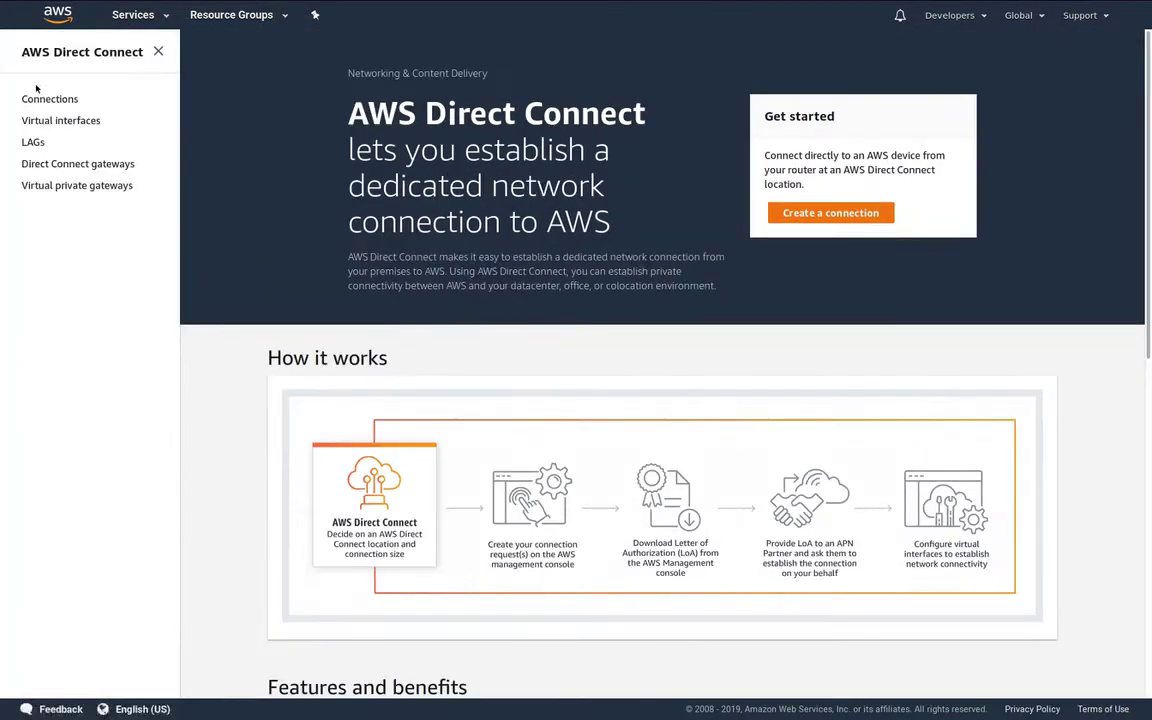
{"action": "left_click", "coordinate": [50, 120]}
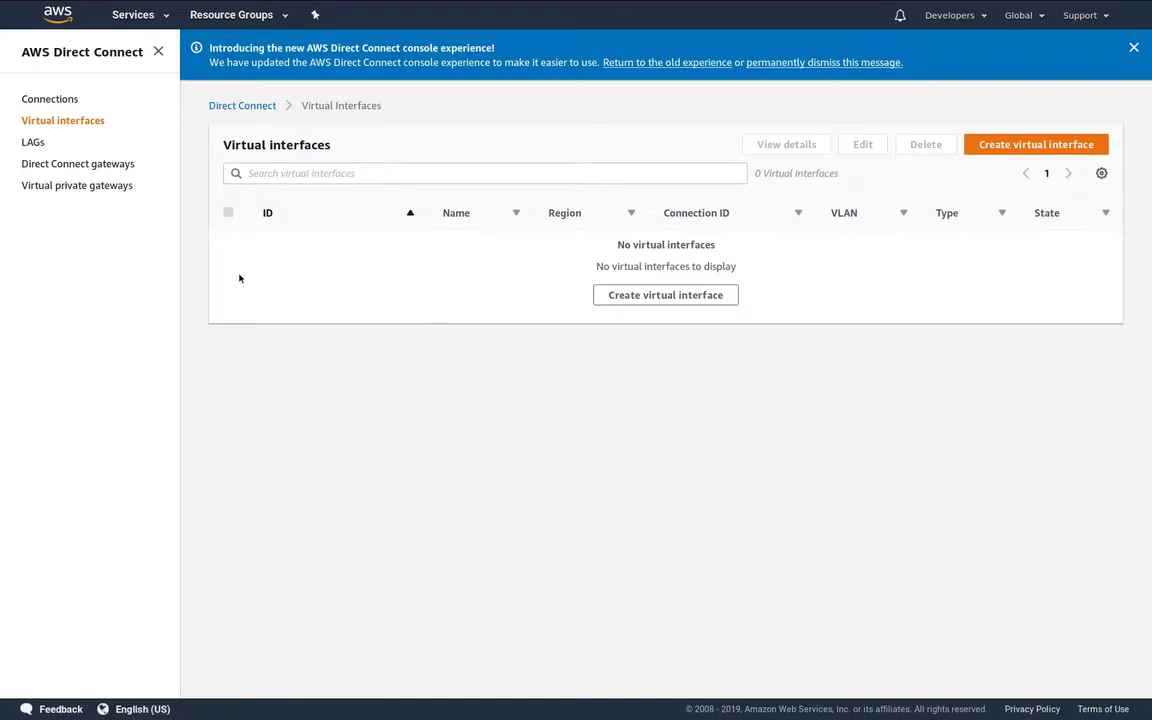
{"action": "left_click", "coordinate": [56, 164]}
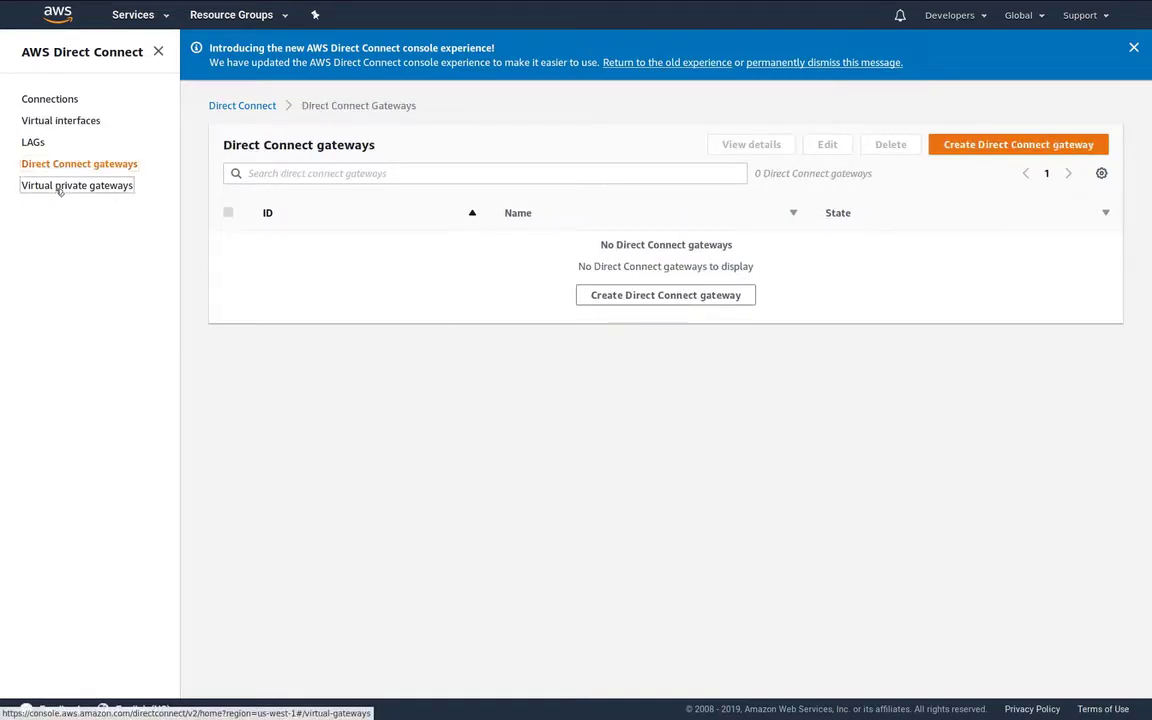
{"action": "left_click", "coordinate": [59, 188]}
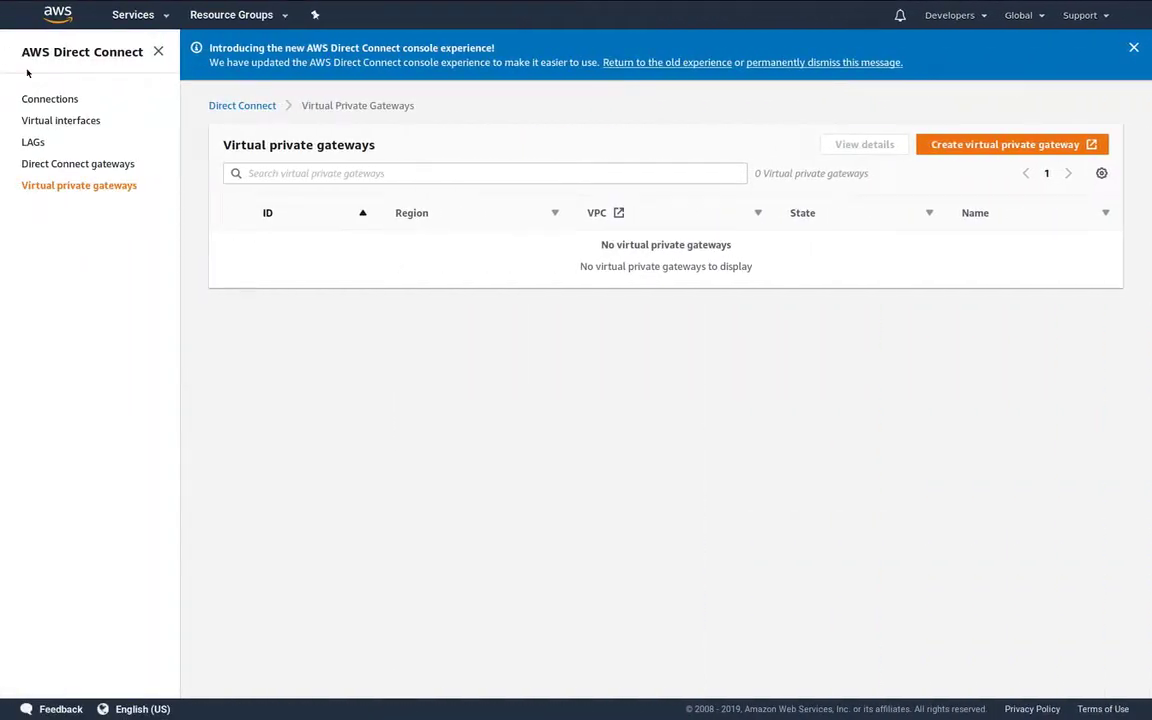
Step: In the master account's AWS Organizations, inspect the details of the Cloud-Volume-PM and Developers accounts
{"action": "left_click", "coordinate": [35, 10]}
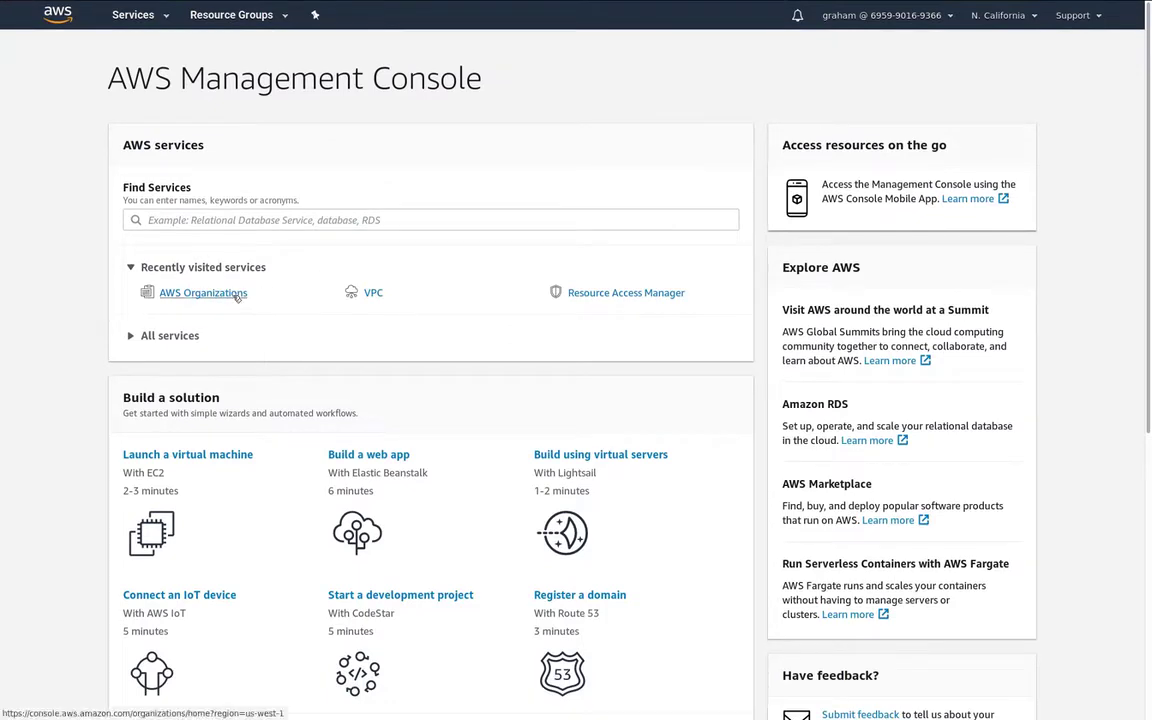
{"action": "left_click", "coordinate": [237, 296]}
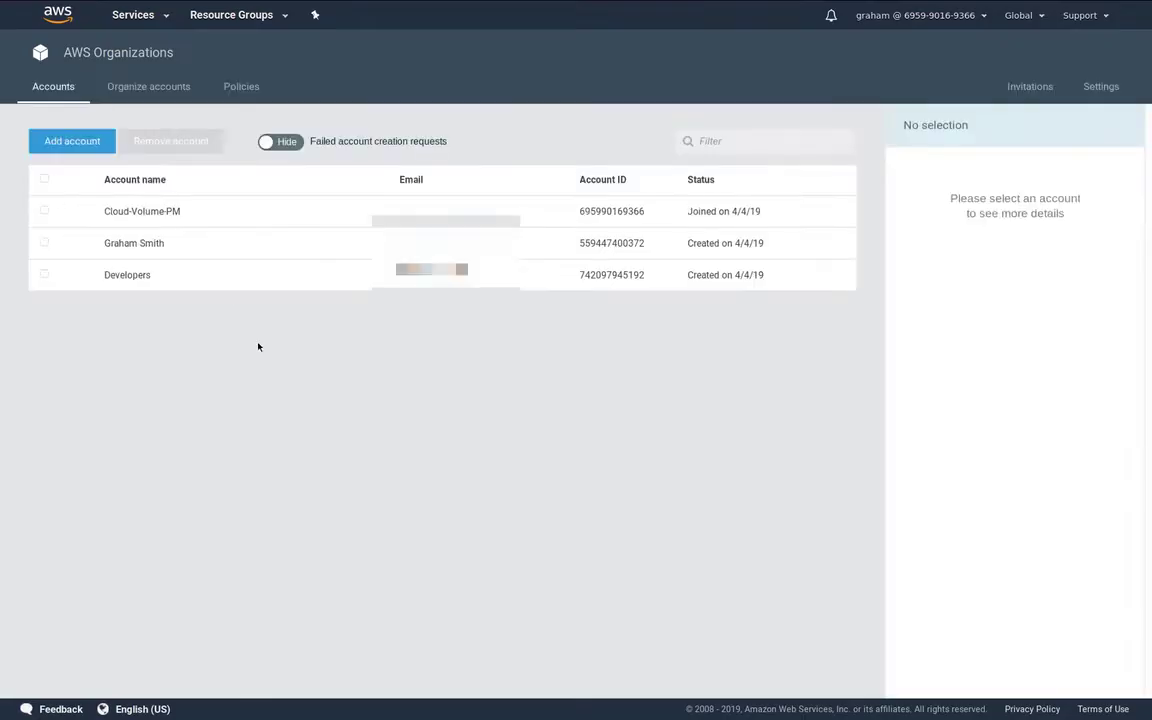
{"action": "left_click", "coordinate": [200, 210]}
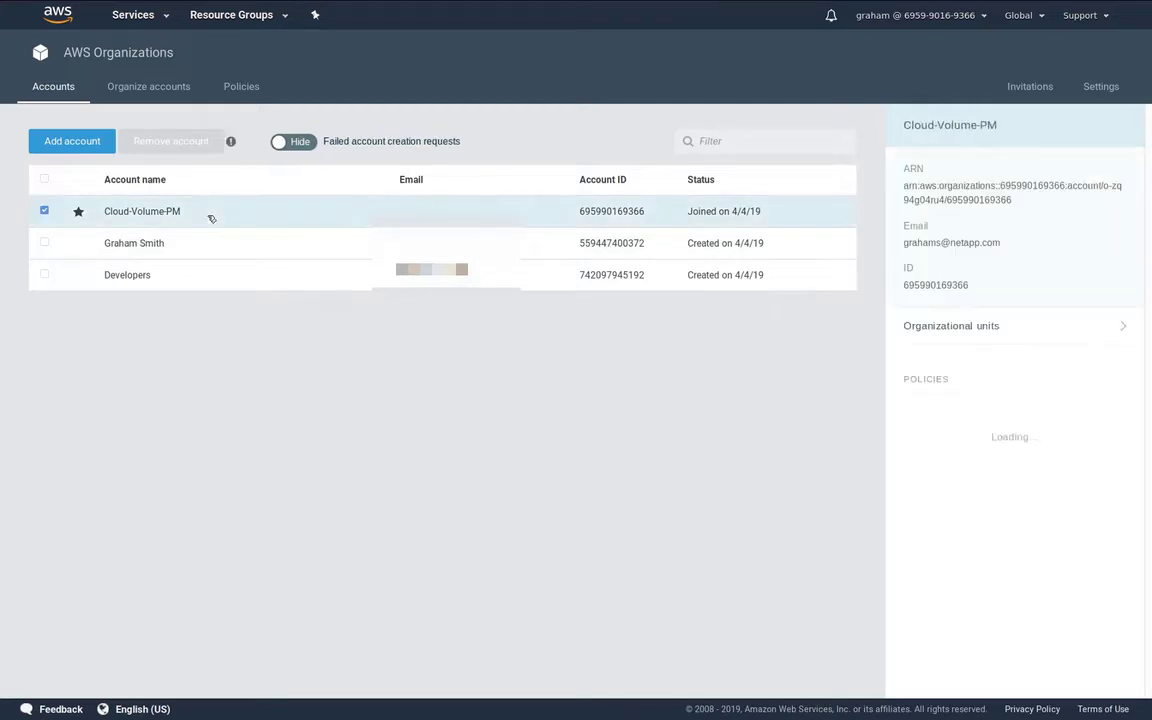
{"action": "left_click", "coordinate": [586, 276]}
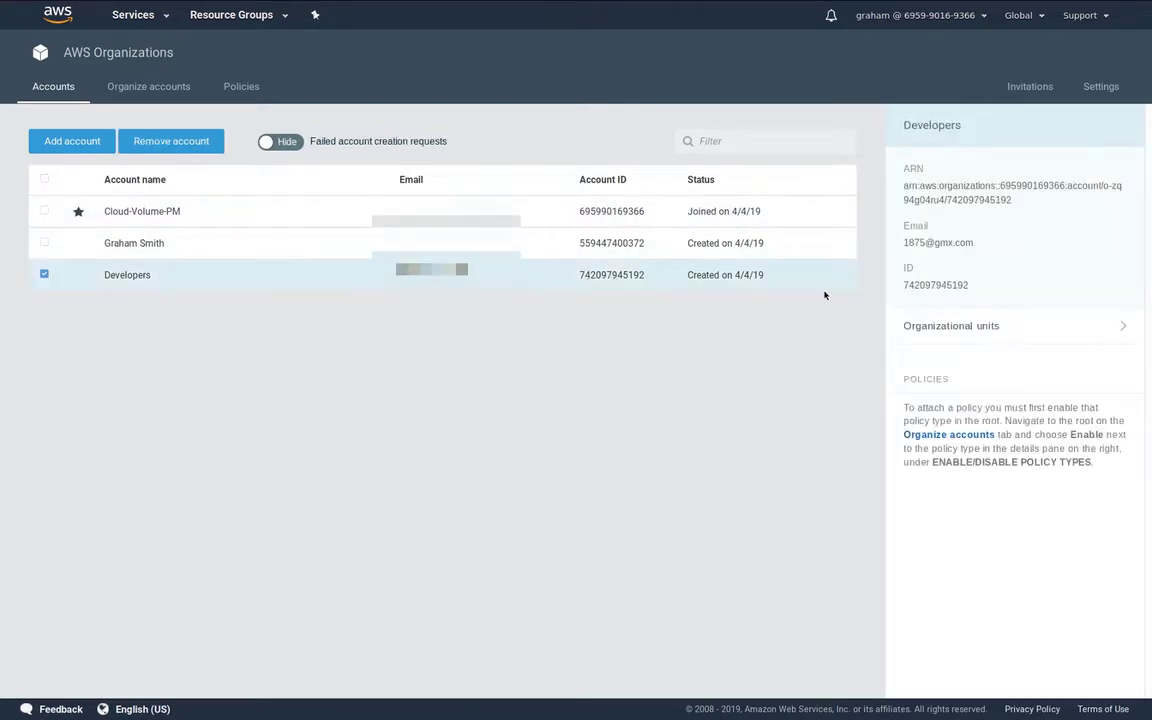
{"action": "left_click_drag", "start_coordinate": [966, 284], "coordinate": [905, 285]}
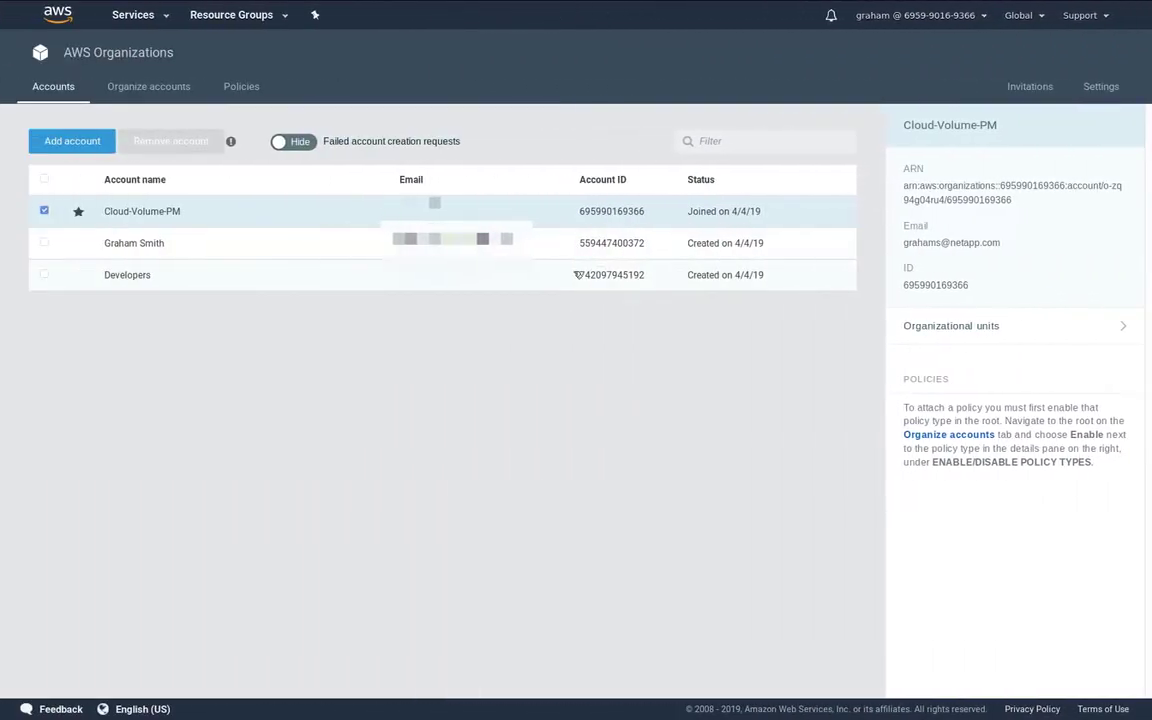
Step: Copy the Developers account's ID from the organization's account list
{"action": "left_click_drag", "start_coordinate": [578, 274], "coordinate": [643, 276]}
{"action": "right_click", "coordinate": [643, 276]}
{"action": "left_click", "coordinate": [659, 286]}
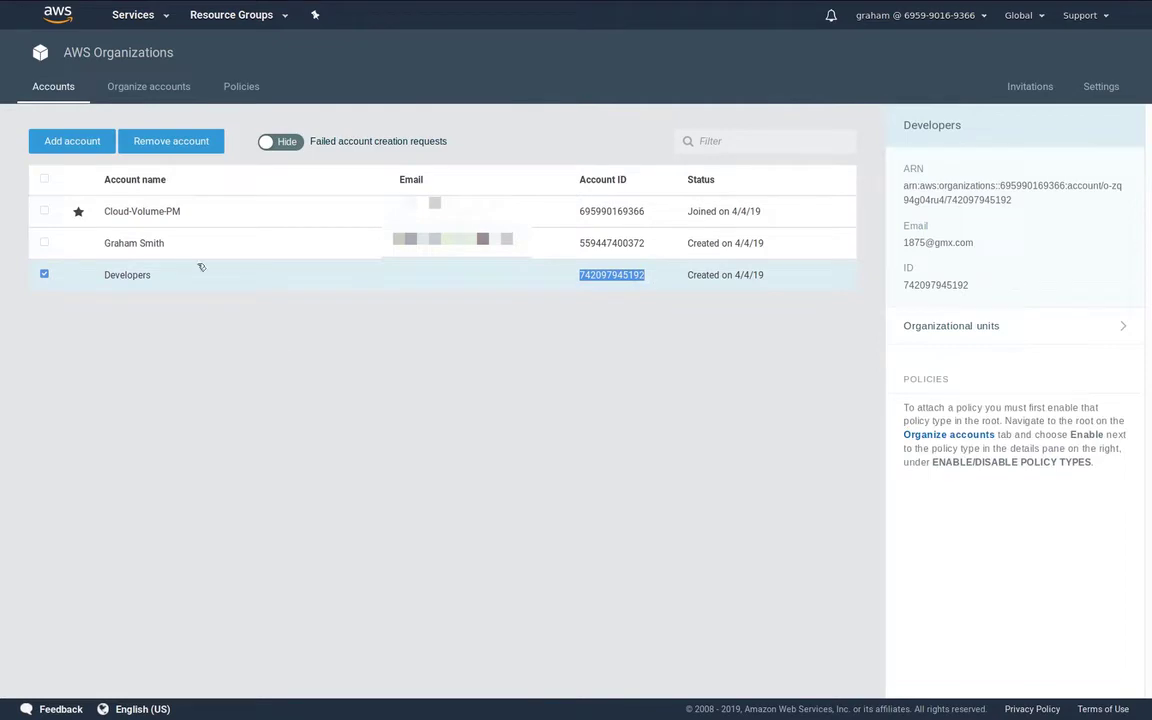
Step: Check in the Resource Access Manager settings whether sharing within the AWS Organization is enabled
{"action": "left_click", "coordinate": [56, 16]}
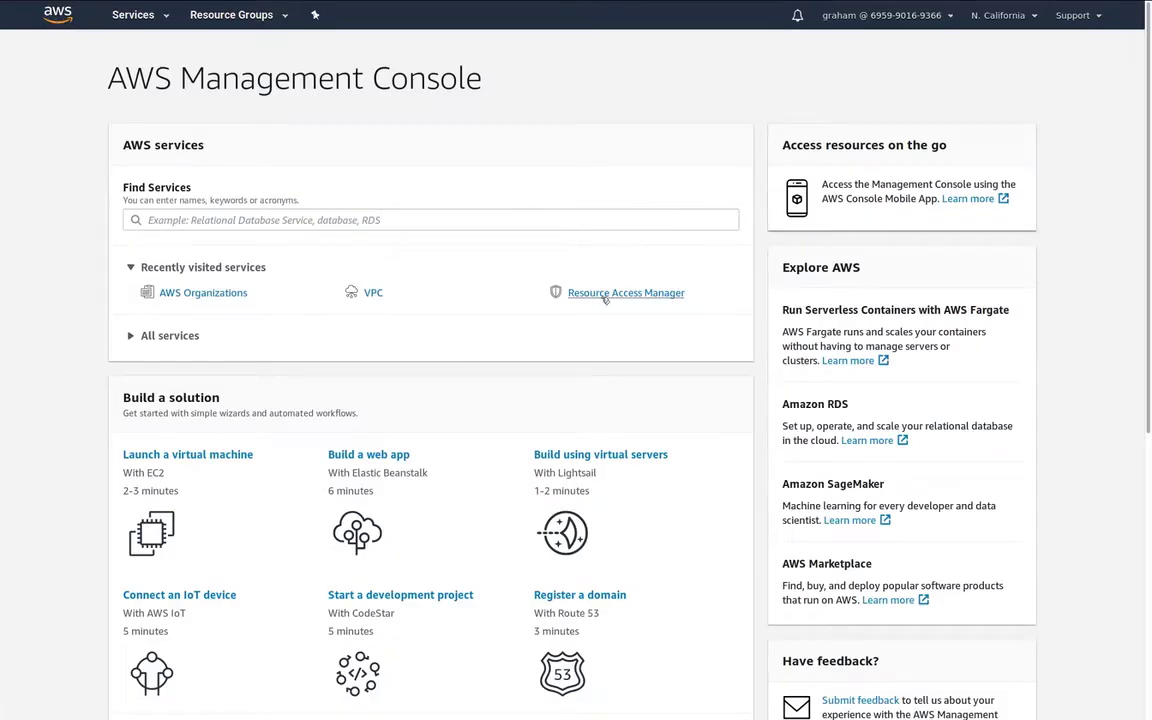
{"action": "left_click", "coordinate": [575, 293]}
{"action": "left_click", "coordinate": [14, 43]}
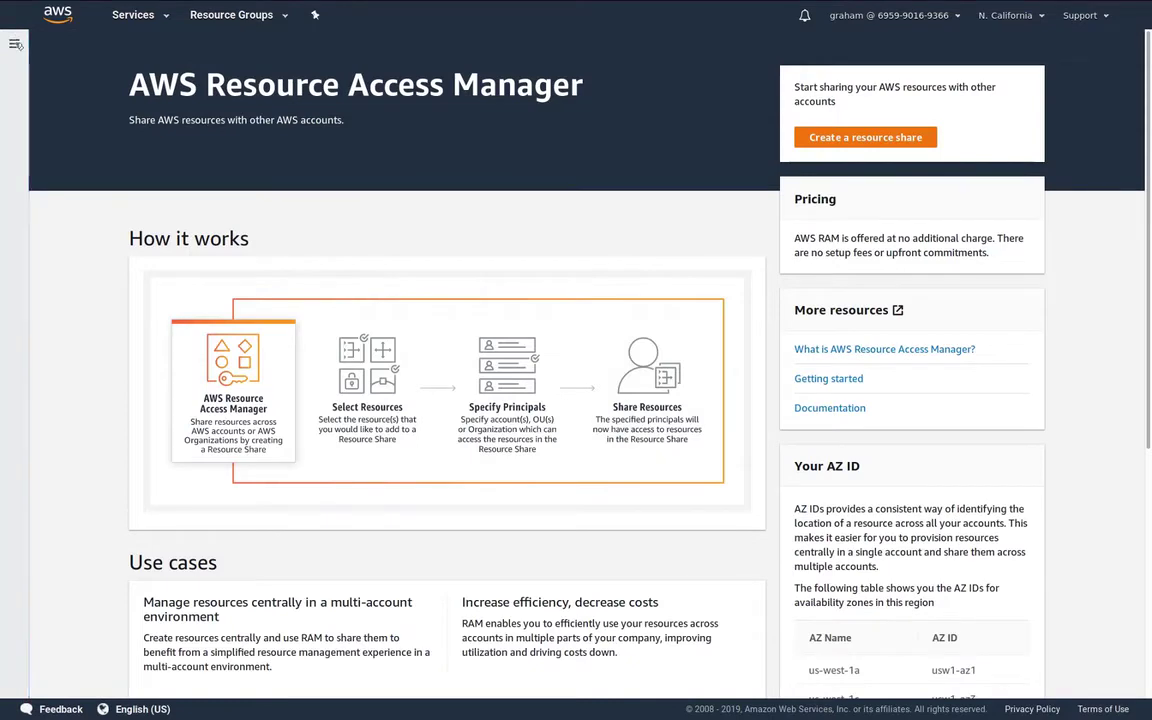
{"action": "left_click", "coordinate": [54, 297]}
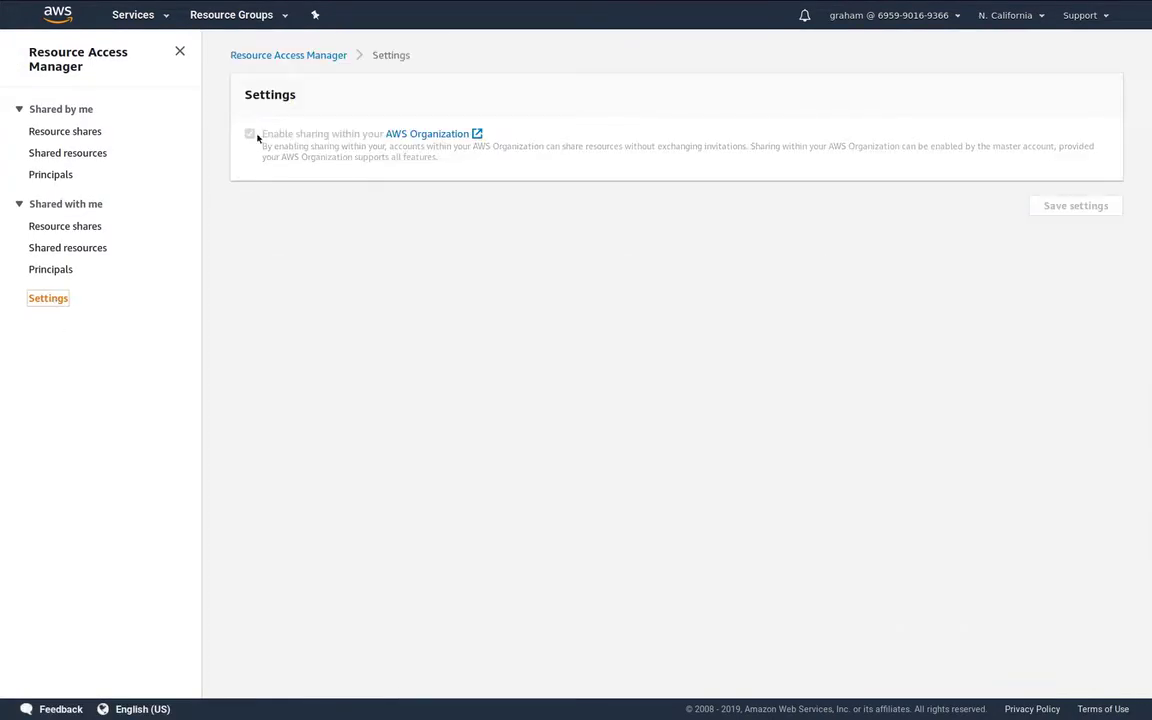
Step: Start a new resource share under the resources shared by this account and name it "Access to Cloud Volumes"
{"action": "left_click", "coordinate": [60, 131]}
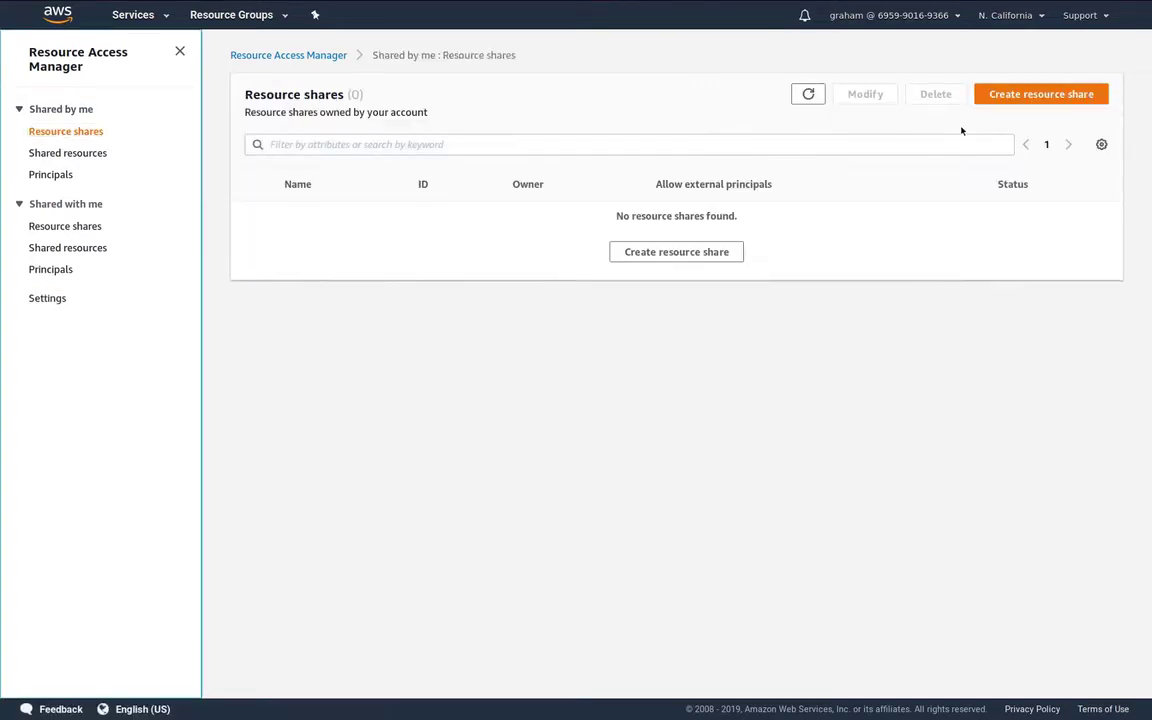
{"action": "left_click", "coordinate": [1037, 97]}
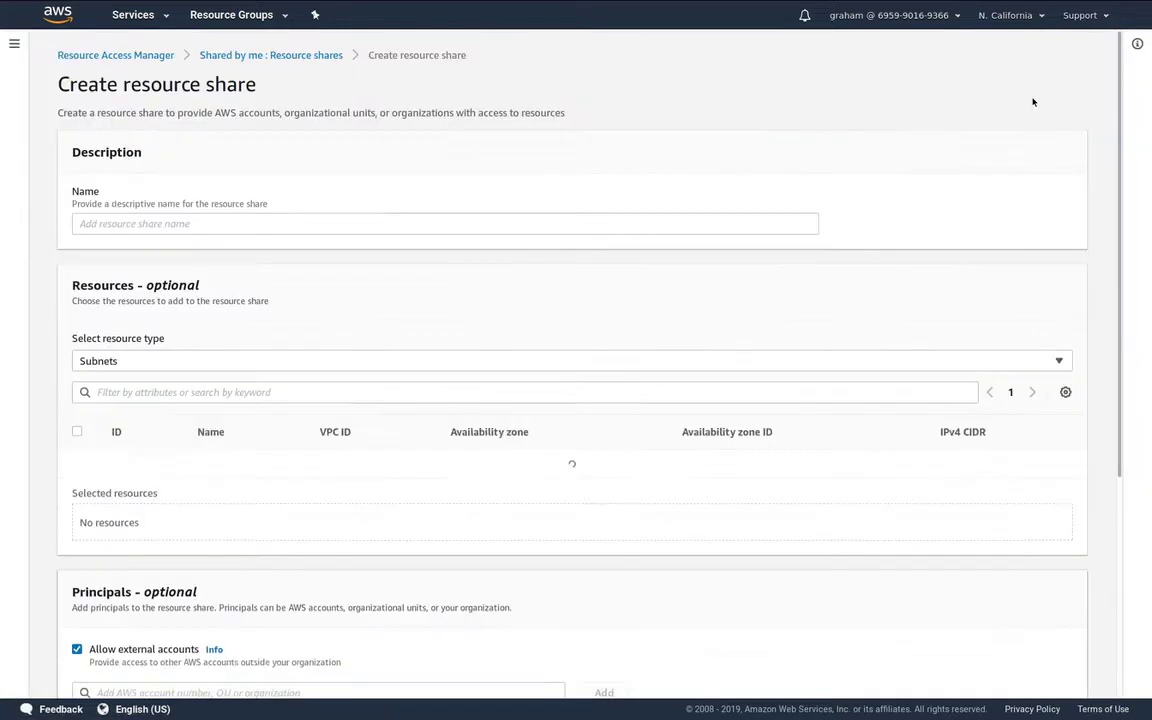
{"action": "left_click", "coordinate": [261, 225]}
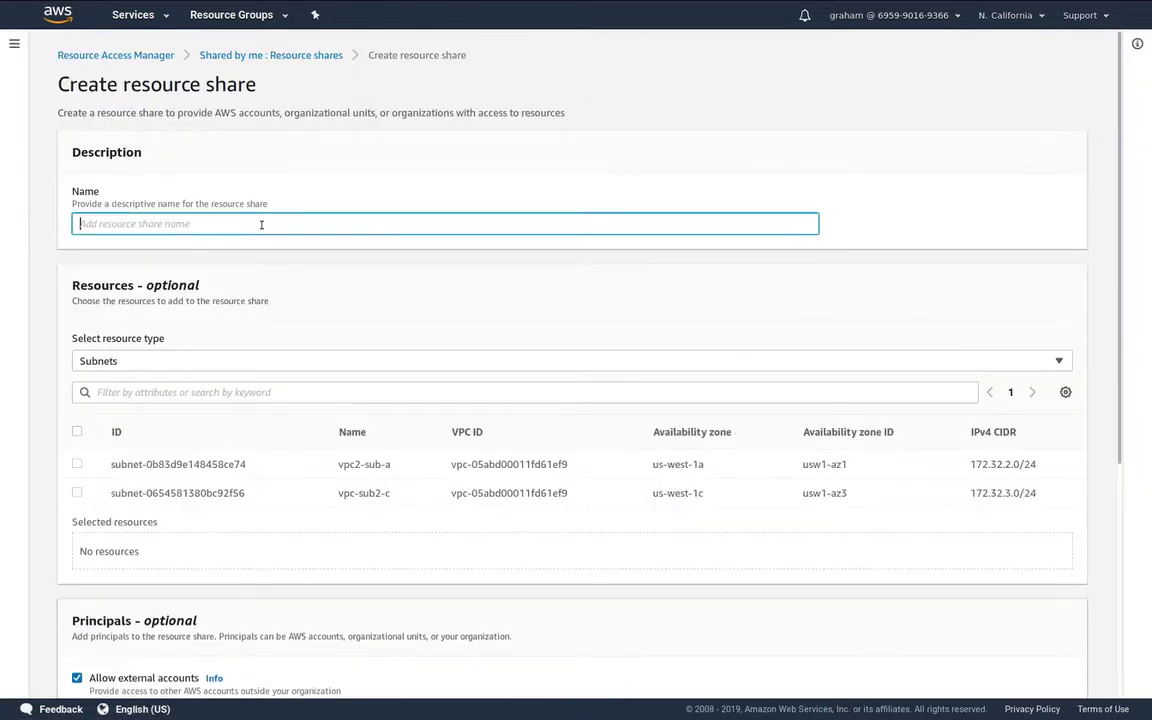
{"action": "type", "text": "Access to Cloud Volu"}
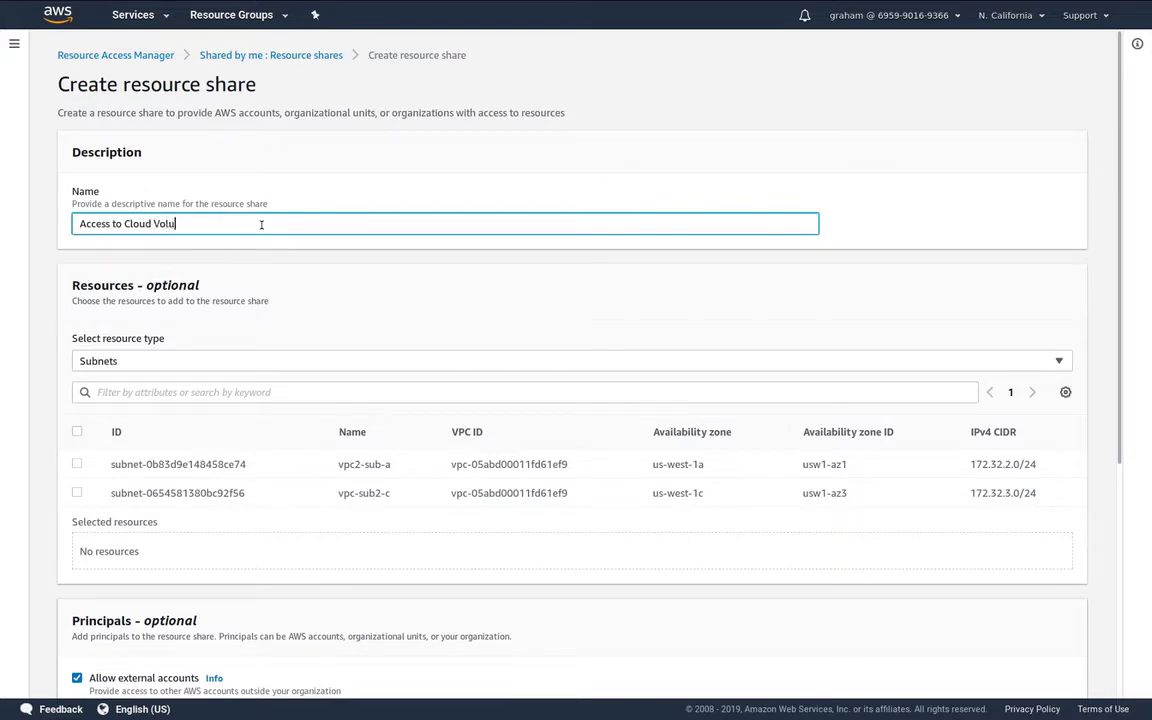
{"action": "type", "text": "mes"}
Step: Add both subnets, vpc2-sub-a and vpc-sub2-c, to the resource share
{"action": "scroll", "coordinate": [303, 324], "scroll_direction": "down", "scroll_amount": 3}
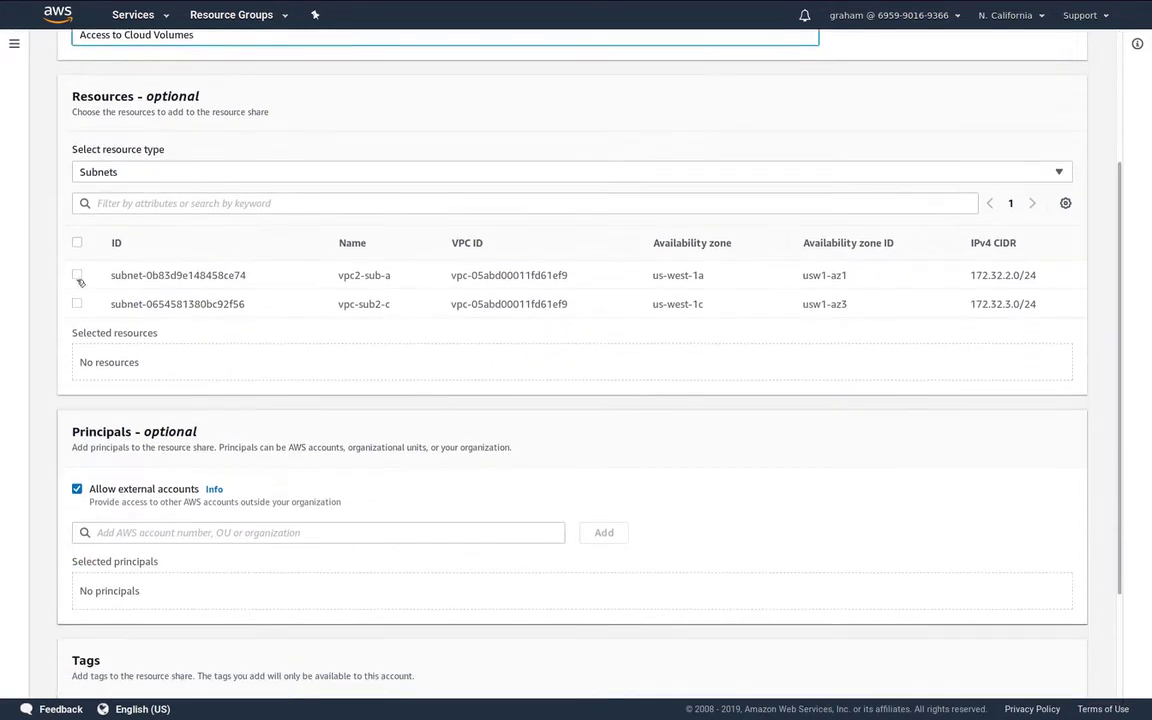
{"action": "left_click", "coordinate": [76, 276]}
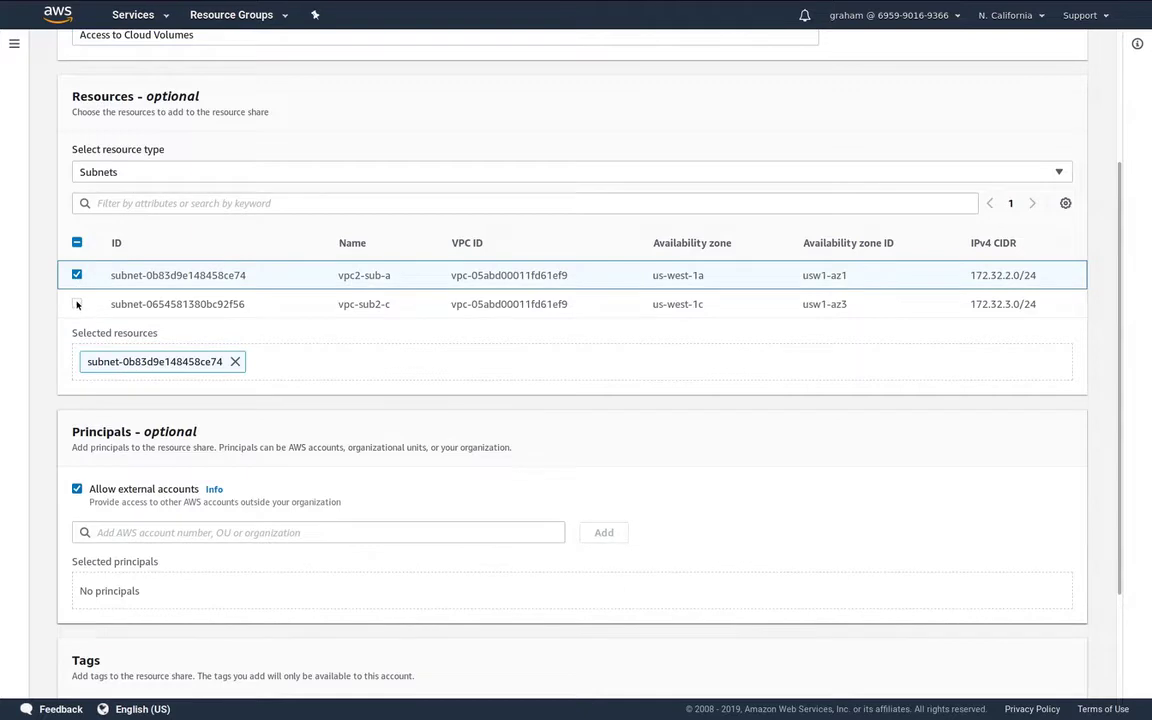
{"action": "left_click", "coordinate": [77, 304]}
Step: Disallow external accounts and add the Developers account as a principal using its copied account ID
{"action": "scroll", "coordinate": [196, 371], "scroll_direction": "down", "scroll_amount": 3}
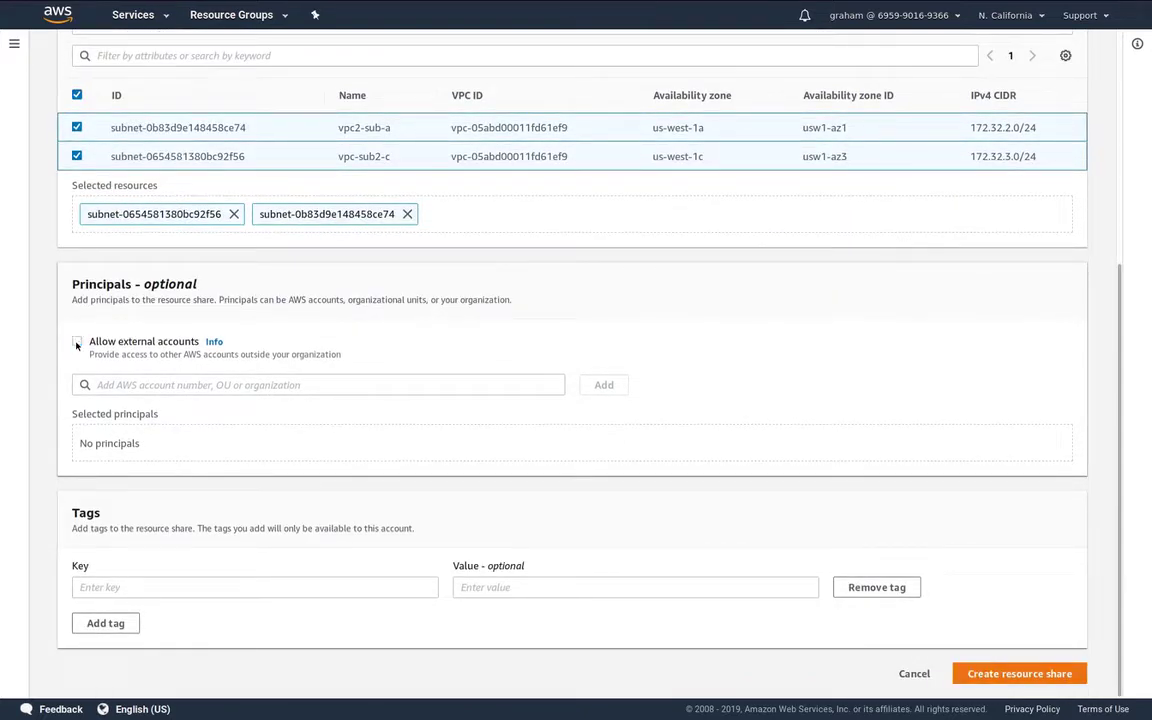
{"action": "left_click", "coordinate": [156, 390]}
{"action": "right_click", "coordinate": [158, 390]}
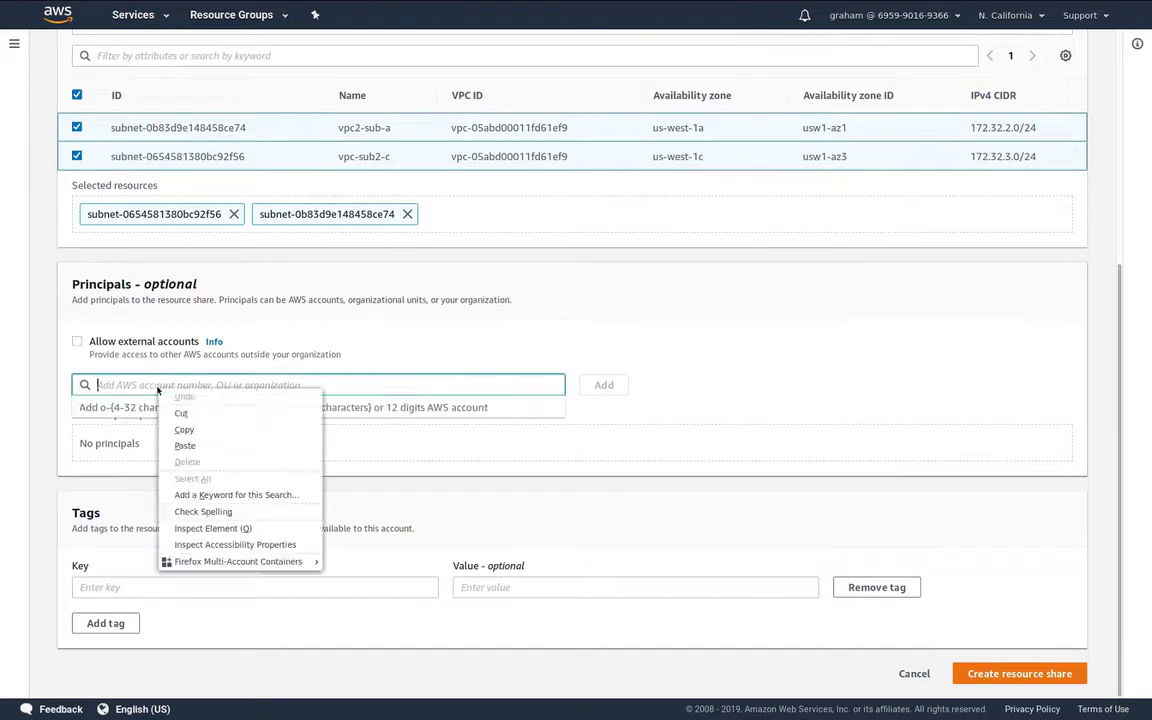
{"action": "left_click", "coordinate": [193, 449]}
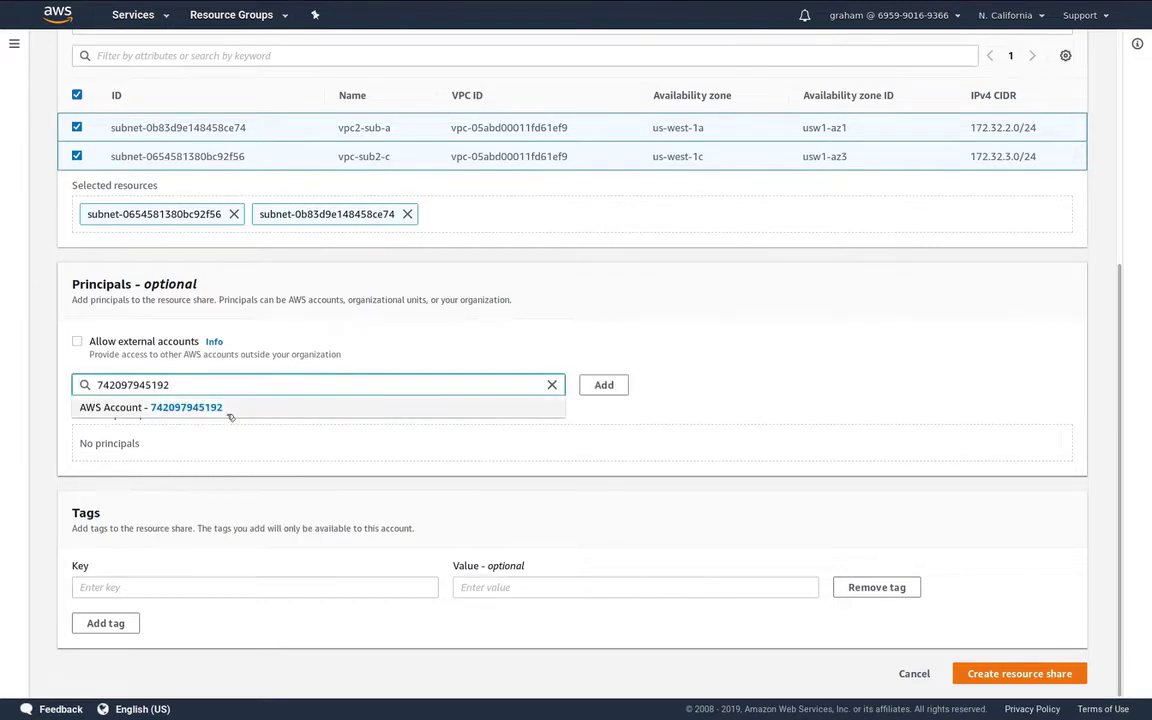
{"action": "left_click", "coordinate": [231, 411]}
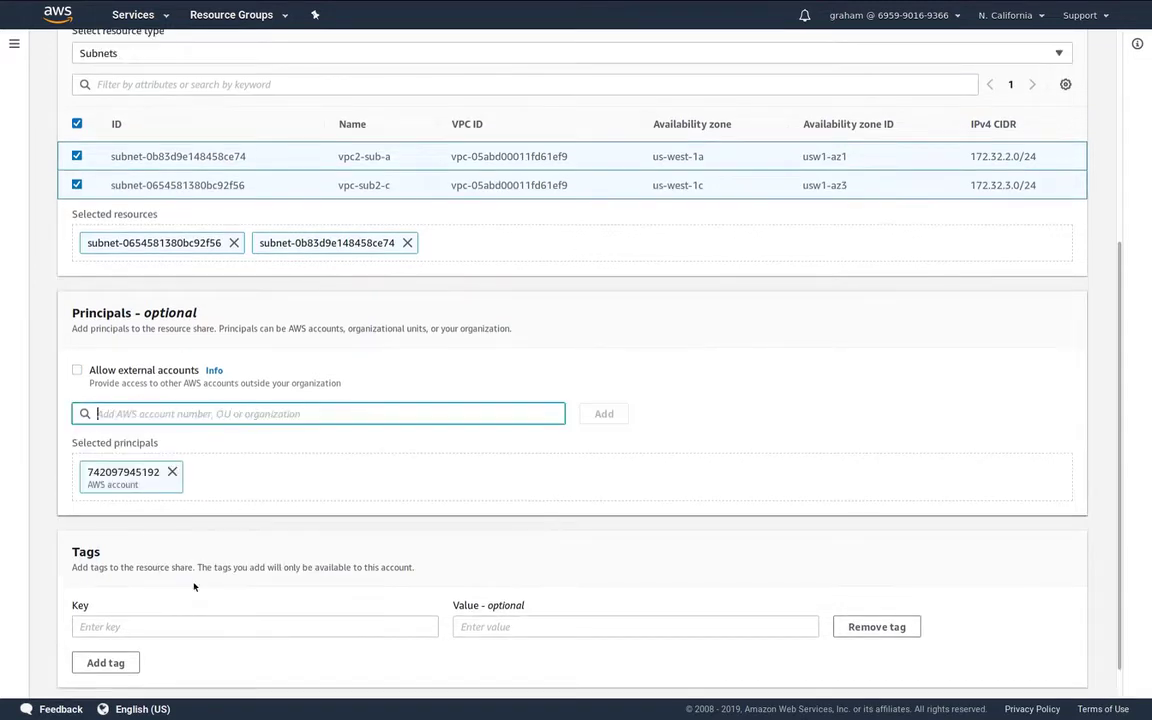
Step: Create the resource share without tags and open the list of resources shared by this account
{"action": "scroll", "coordinate": [740, 543], "scroll_direction": "down", "scroll_amount": 1}
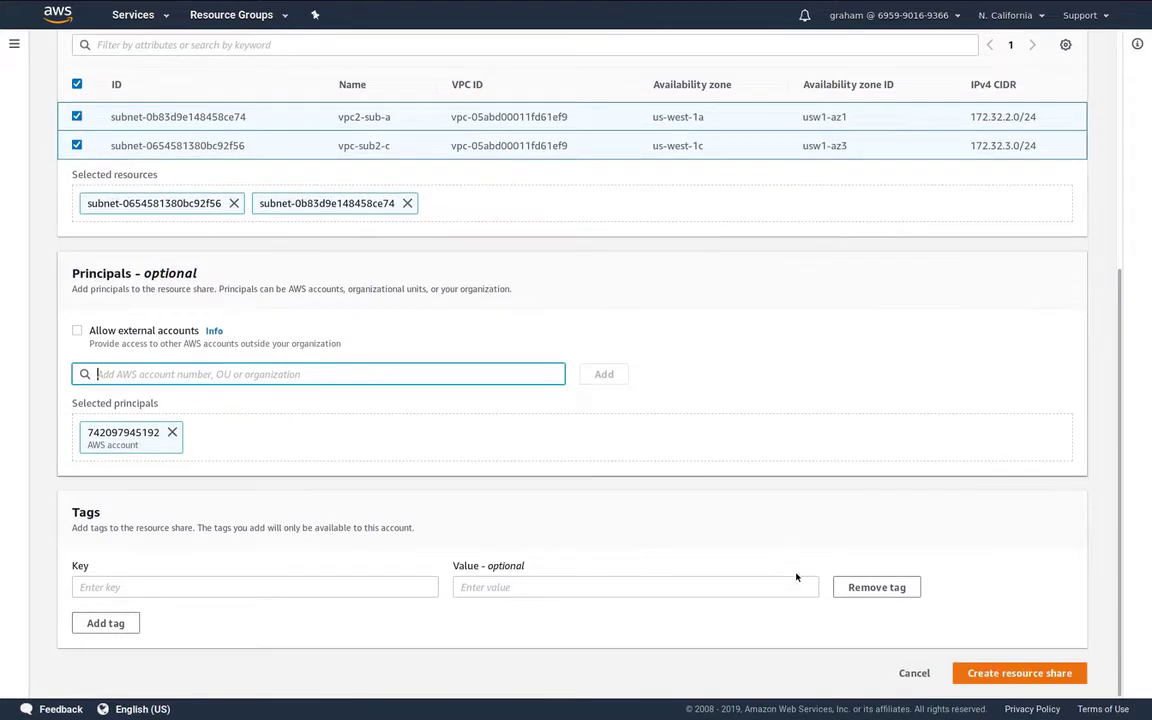
{"action": "left_click", "coordinate": [995, 674]}
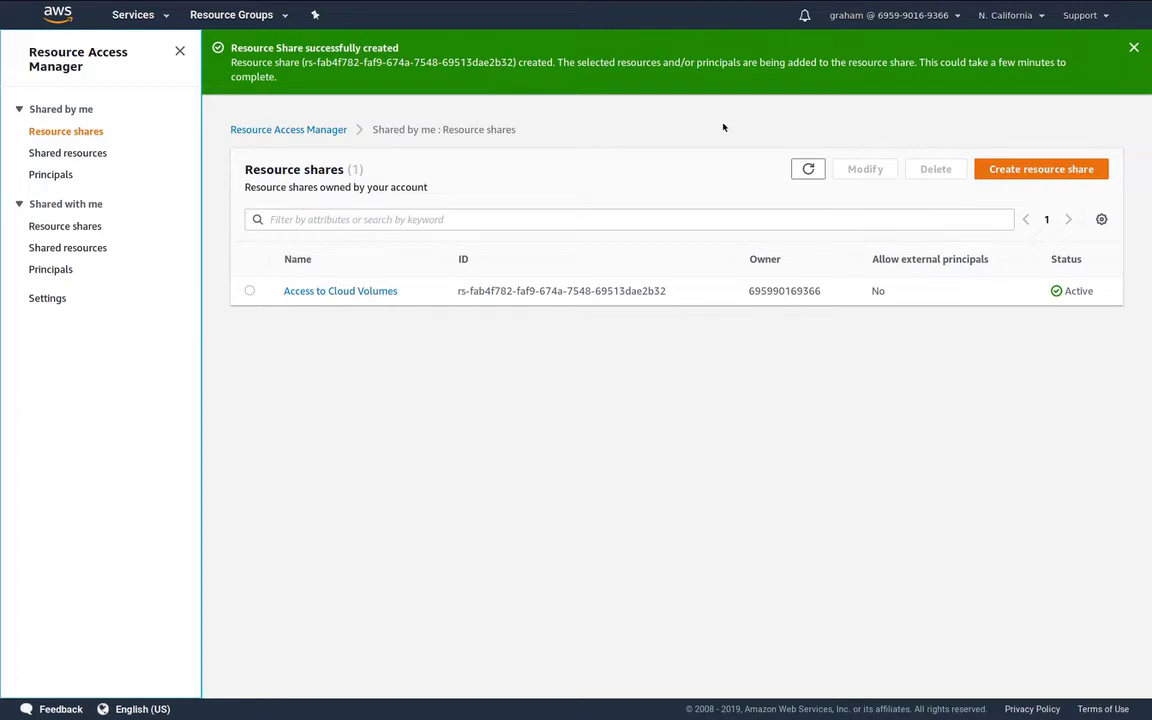
{"action": "left_click", "coordinate": [67, 152]}
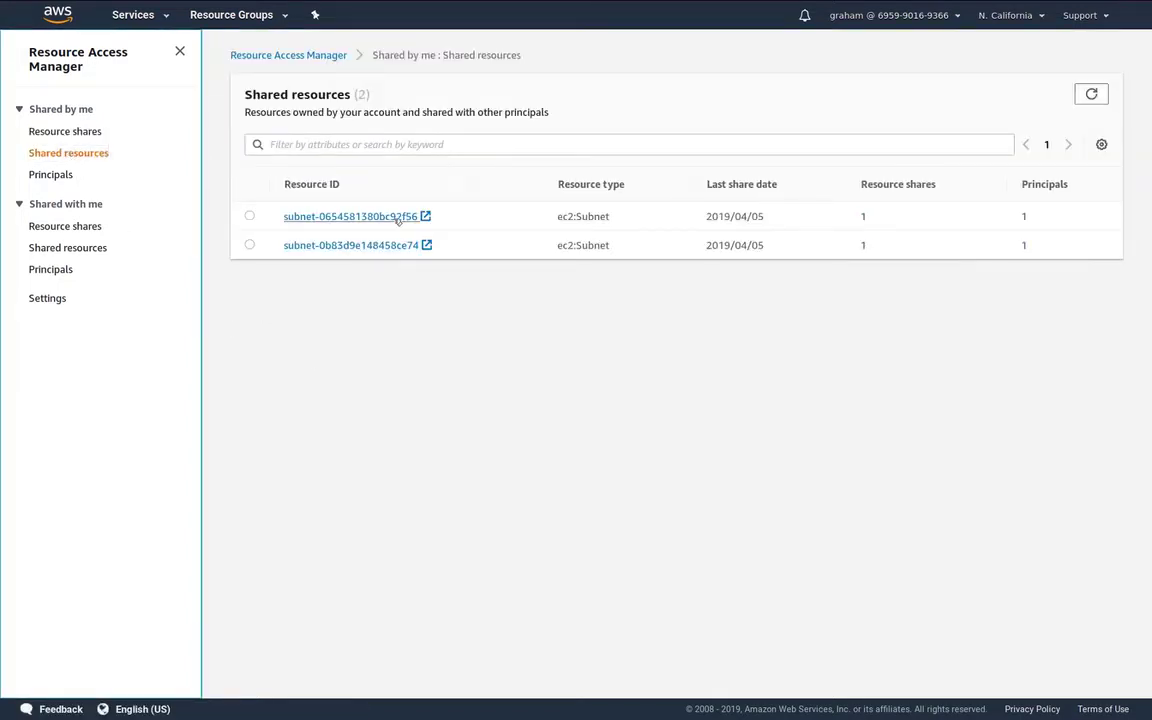
Step: Review the principal ID that this account is sharing its resources with
{"action": "left_click", "coordinate": [55, 175]}
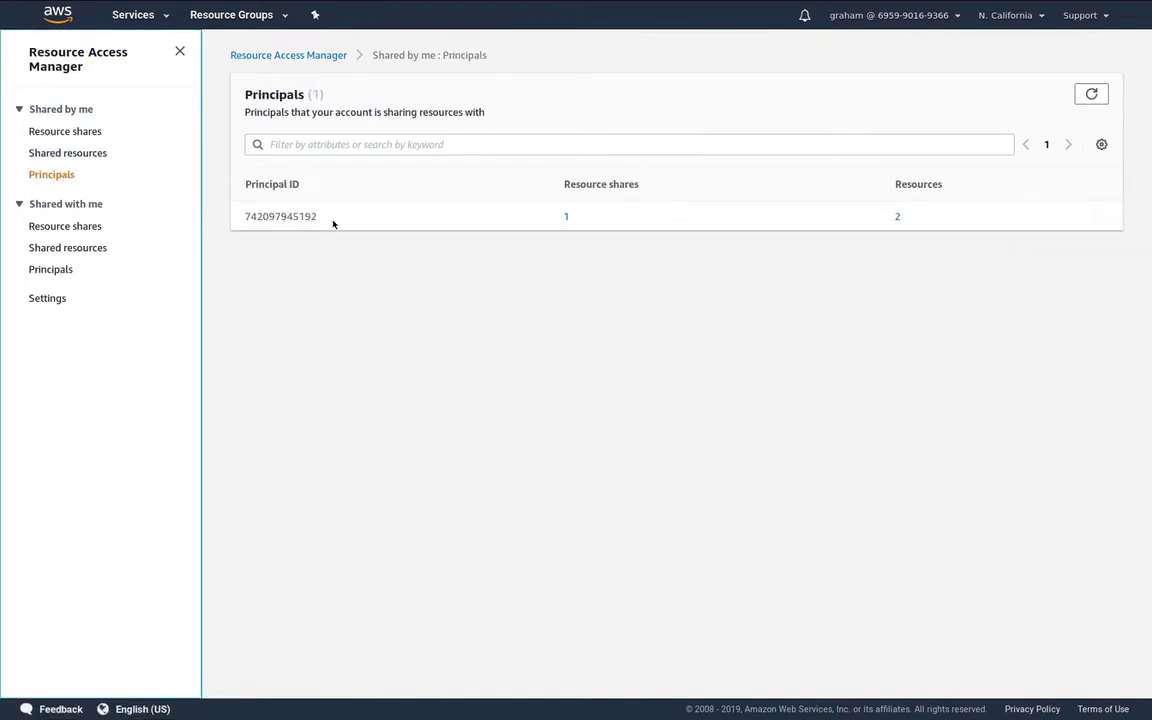
{"action": "left_click_drag", "start_coordinate": [318, 216], "coordinate": [243, 219]}
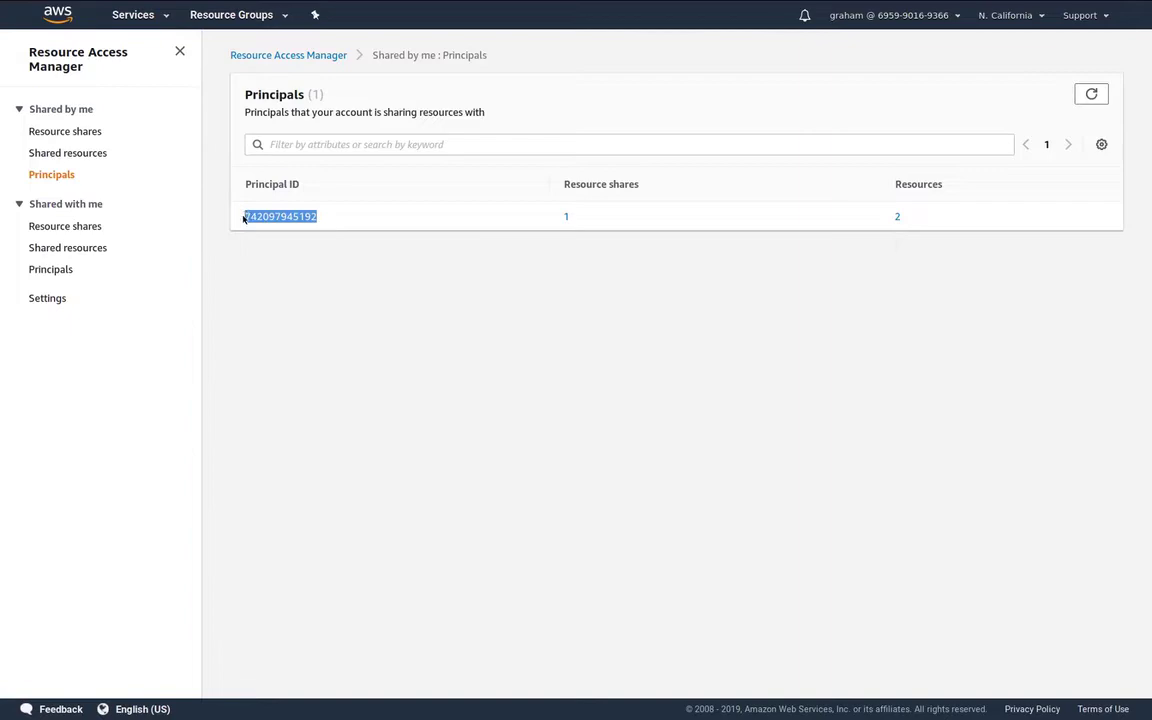
{"action": "left_click", "coordinate": [290, 273]}
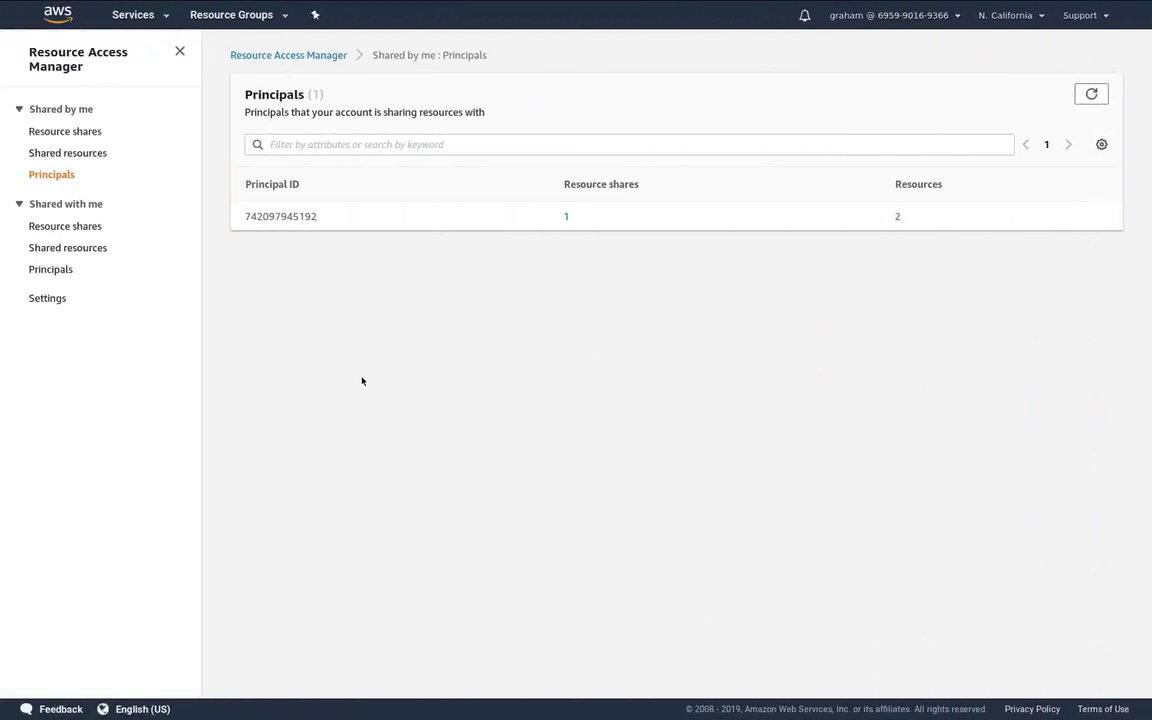
Step: Switch to the Developers account and check its account number in the Support Center
{"action": "left_click", "coordinate": [181, 10]}
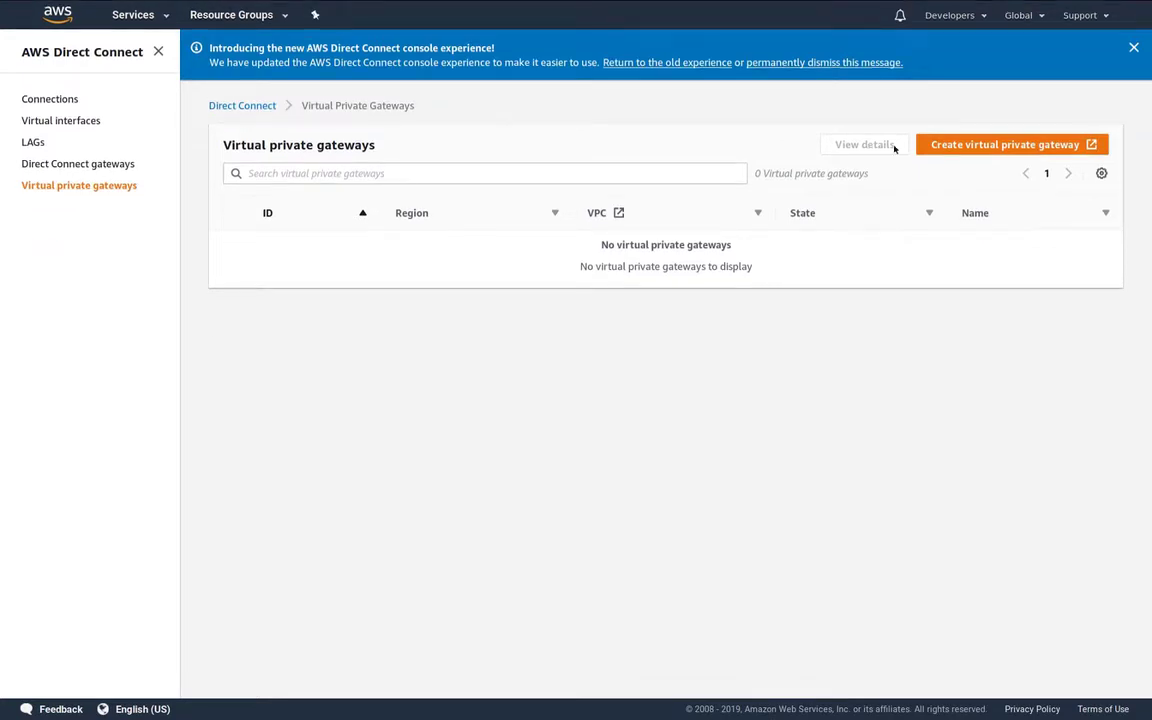
{"action": "left_click", "coordinate": [1080, 15]}
{"action": "left_click", "coordinate": [1060, 46]}
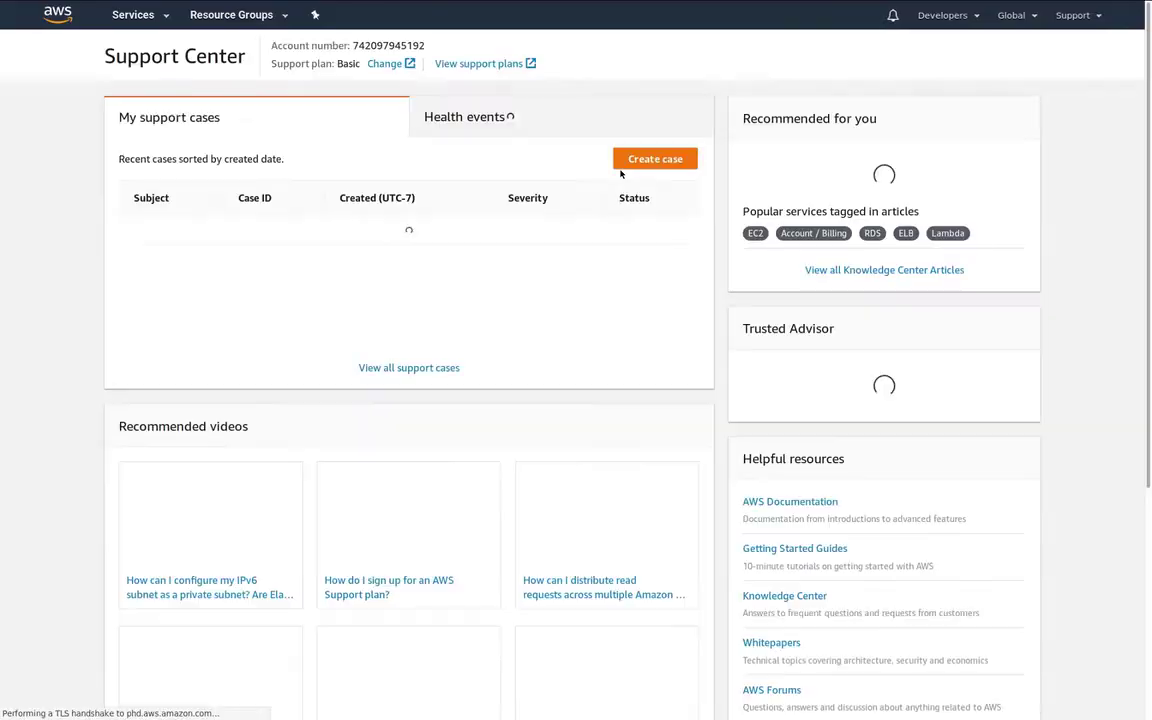
{"action": "left_click_drag", "start_coordinate": [353, 46], "coordinate": [424, 46]}
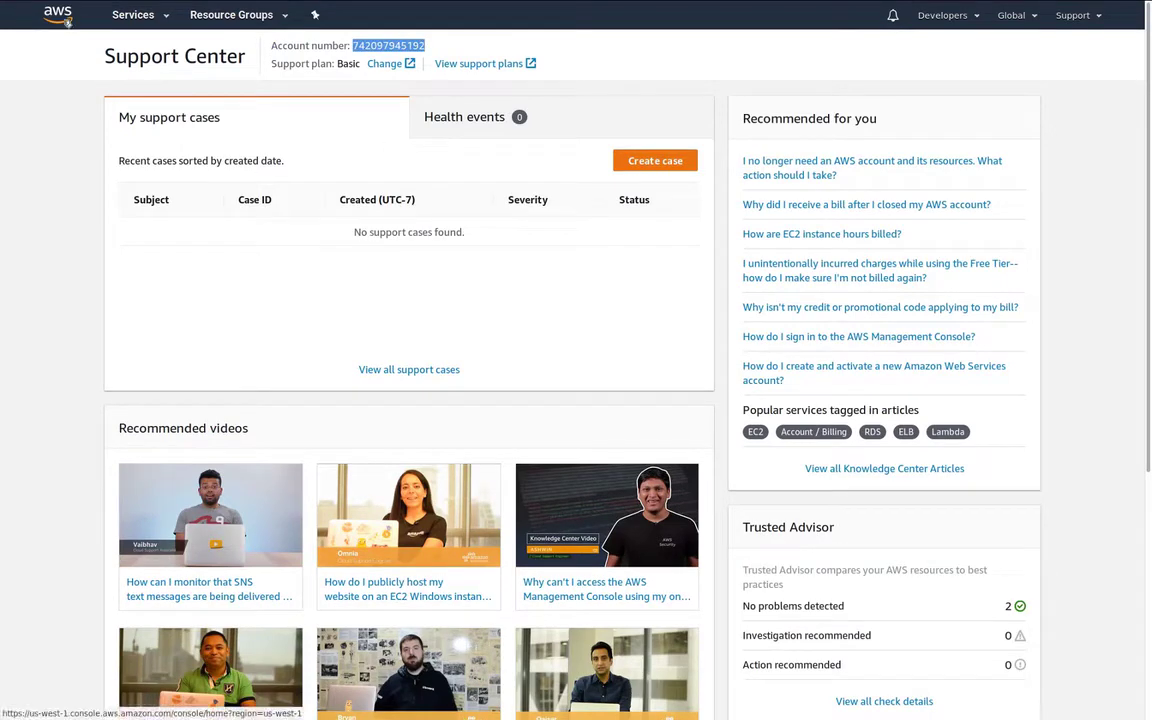
Step: Find and open Resource Access Manager from the Developers account's console home
{"action": "left_click", "coordinate": [60, 20]}
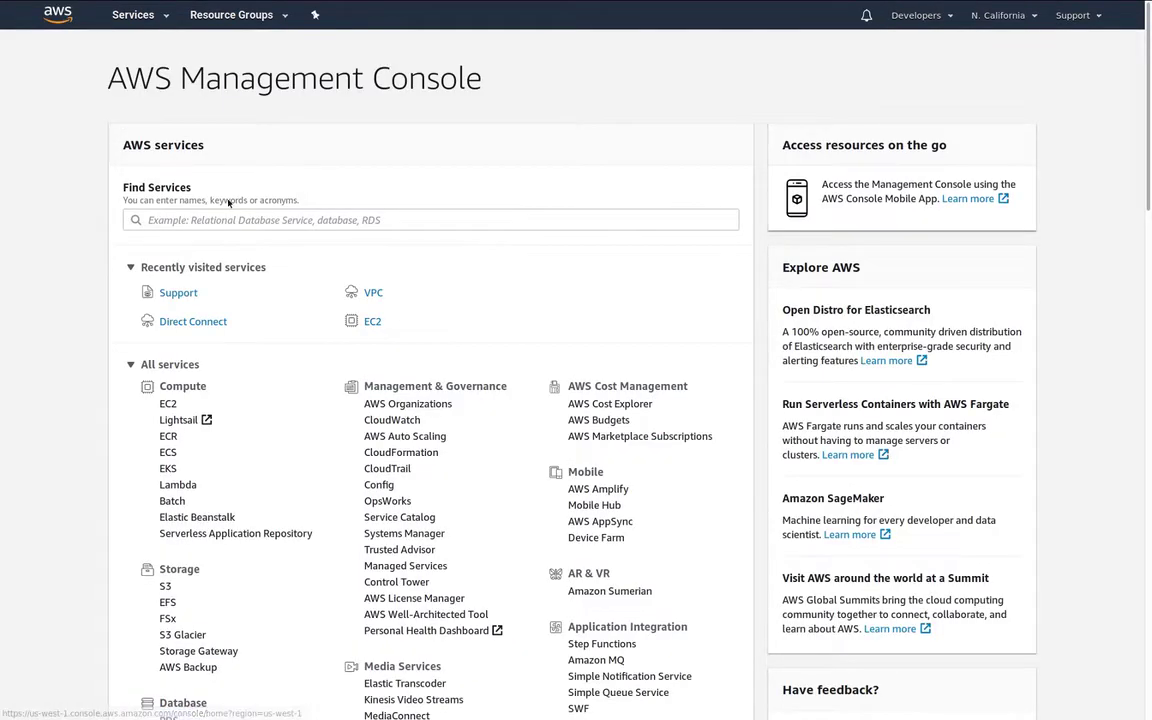
{"action": "left_click", "coordinate": [255, 219]}
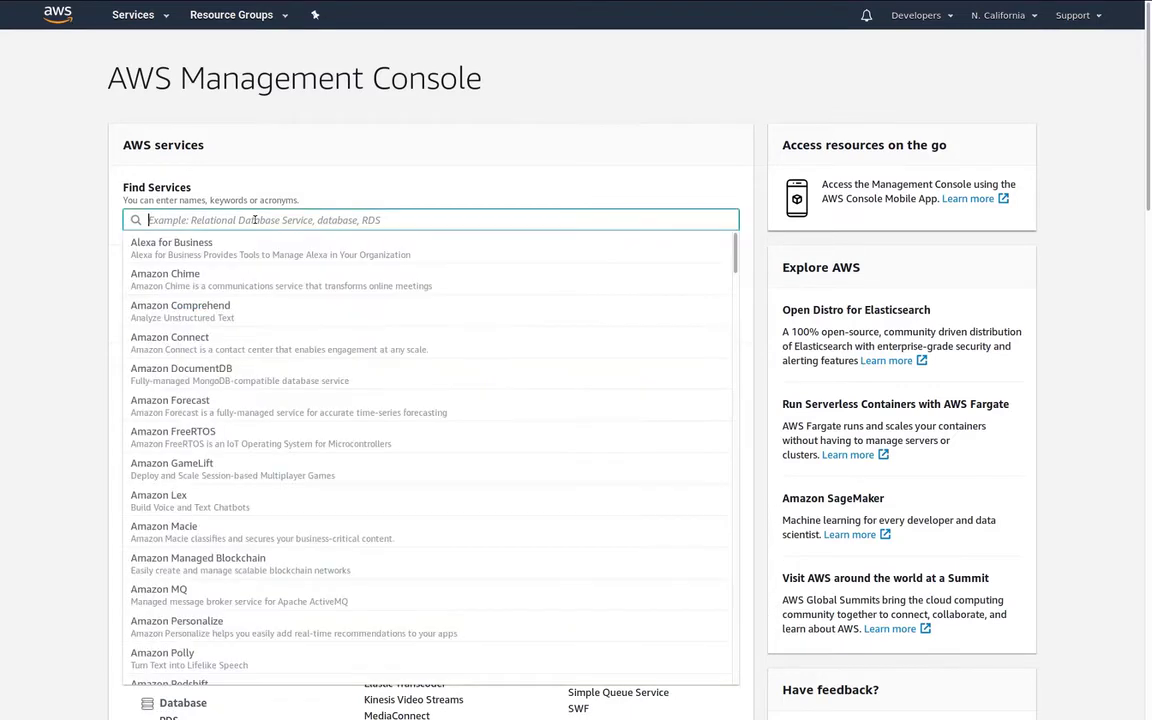
{"action": "type", "text": "res"}
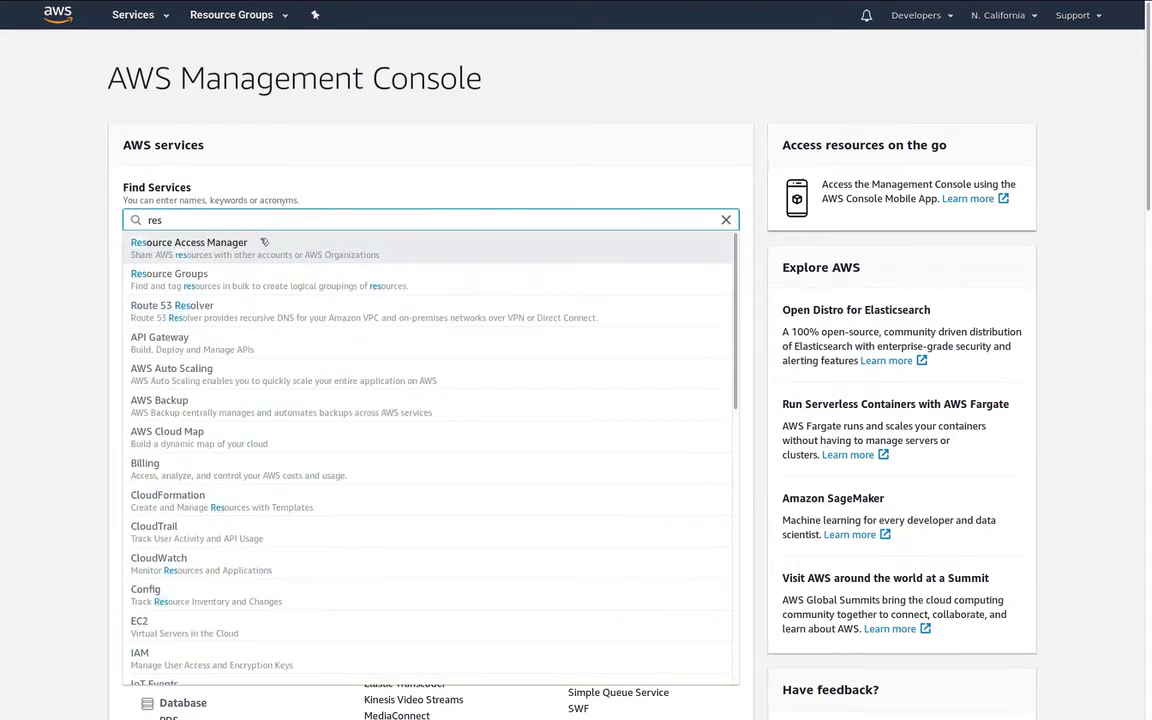
{"action": "left_click", "coordinate": [273, 245]}
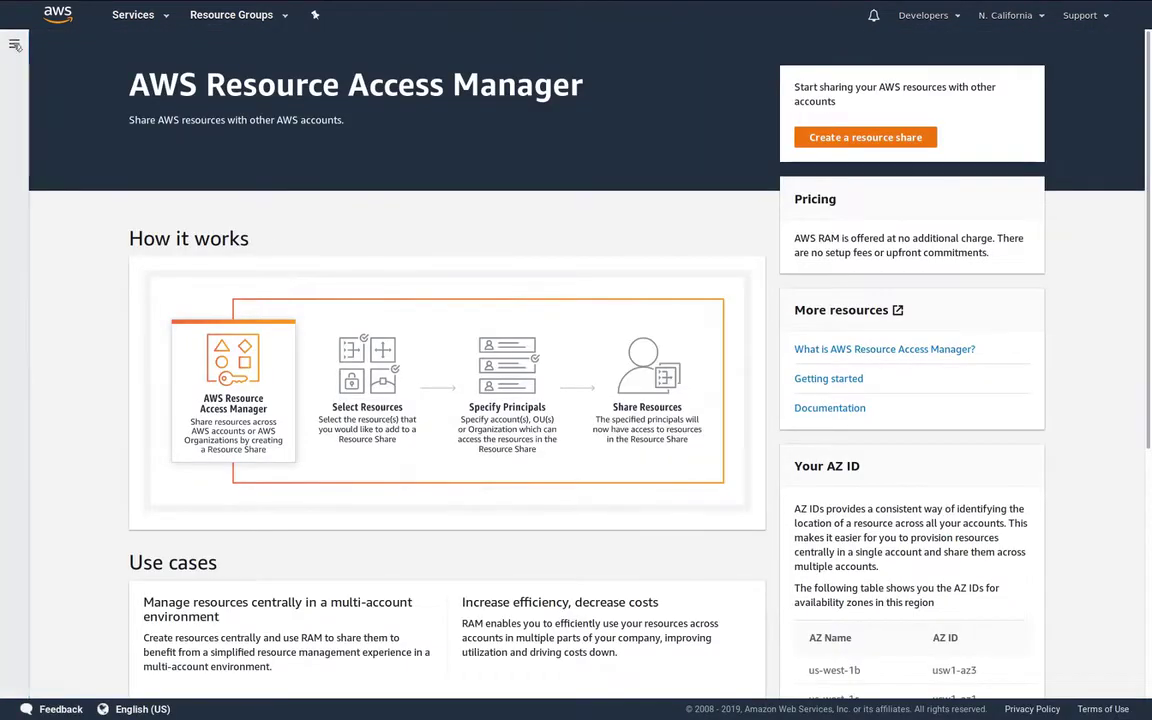
Step: Review the resource shares, shared resources and principals that are shared with the Developers account
{"action": "left_click", "coordinate": [14, 43]}
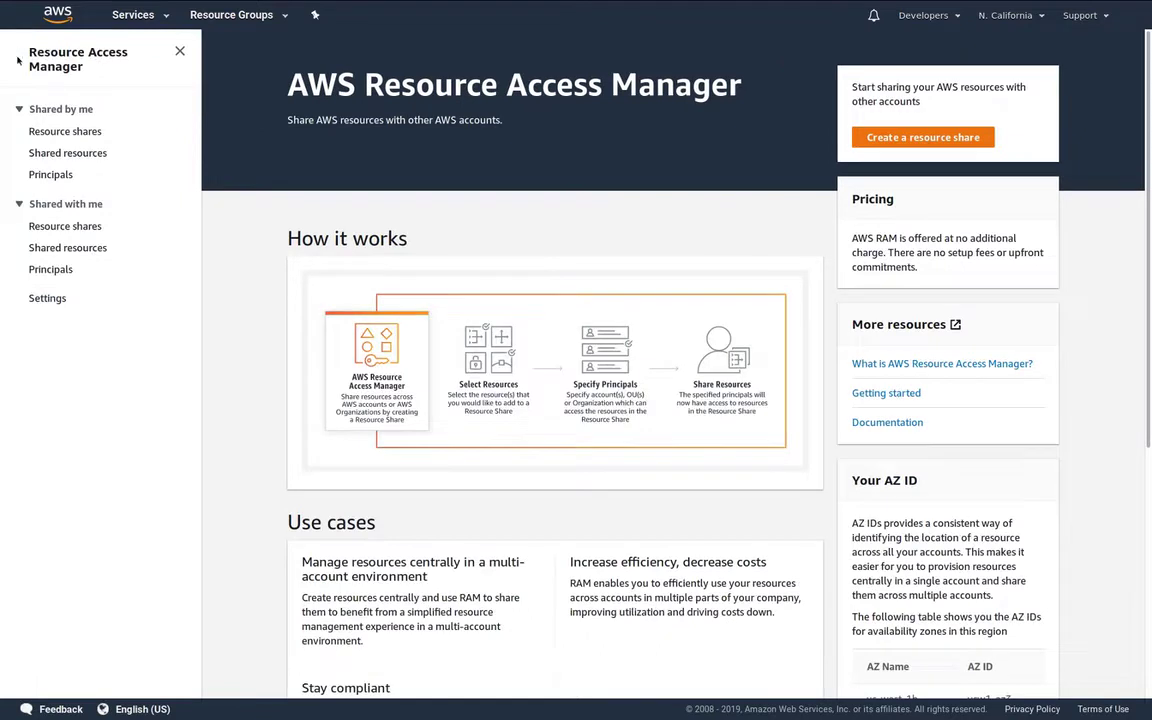
{"action": "left_click", "coordinate": [65, 227]}
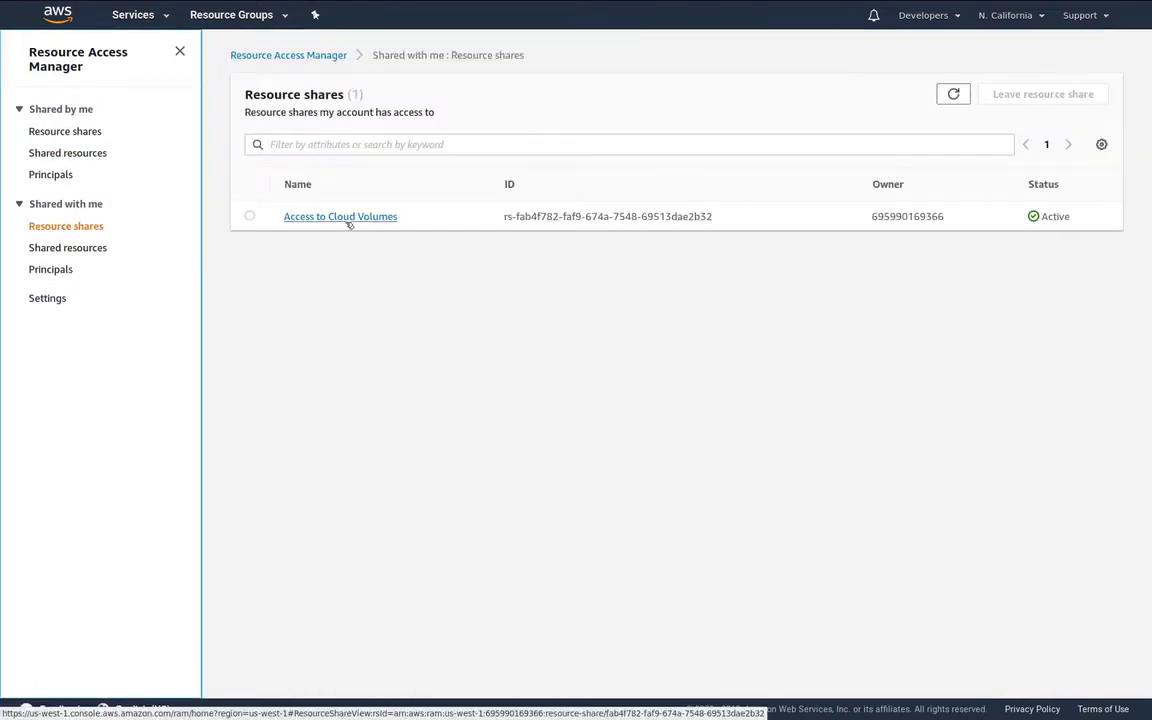
{"action": "left_click", "coordinate": [95, 247]}
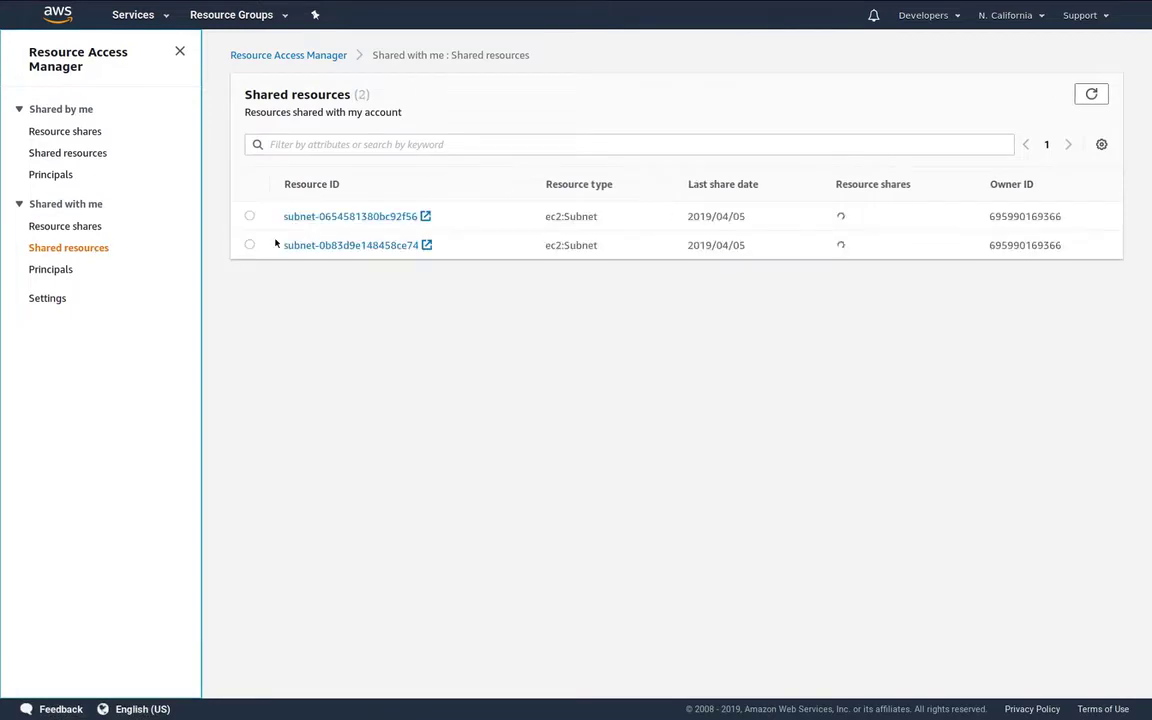
{"action": "left_click", "coordinate": [51, 270]}
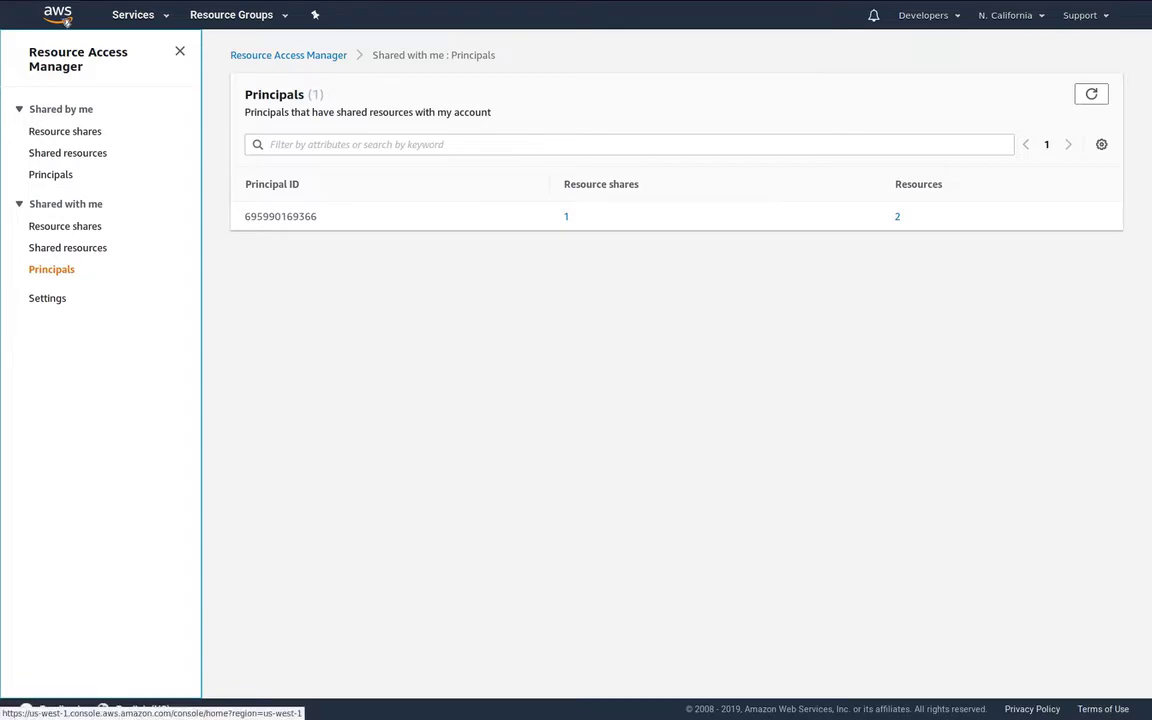
Step: Open the Developers account's VPC list and check the owner of the shared VPC vpc-05abd00011fd61ef9
{"action": "left_click", "coordinate": [62, 20]}
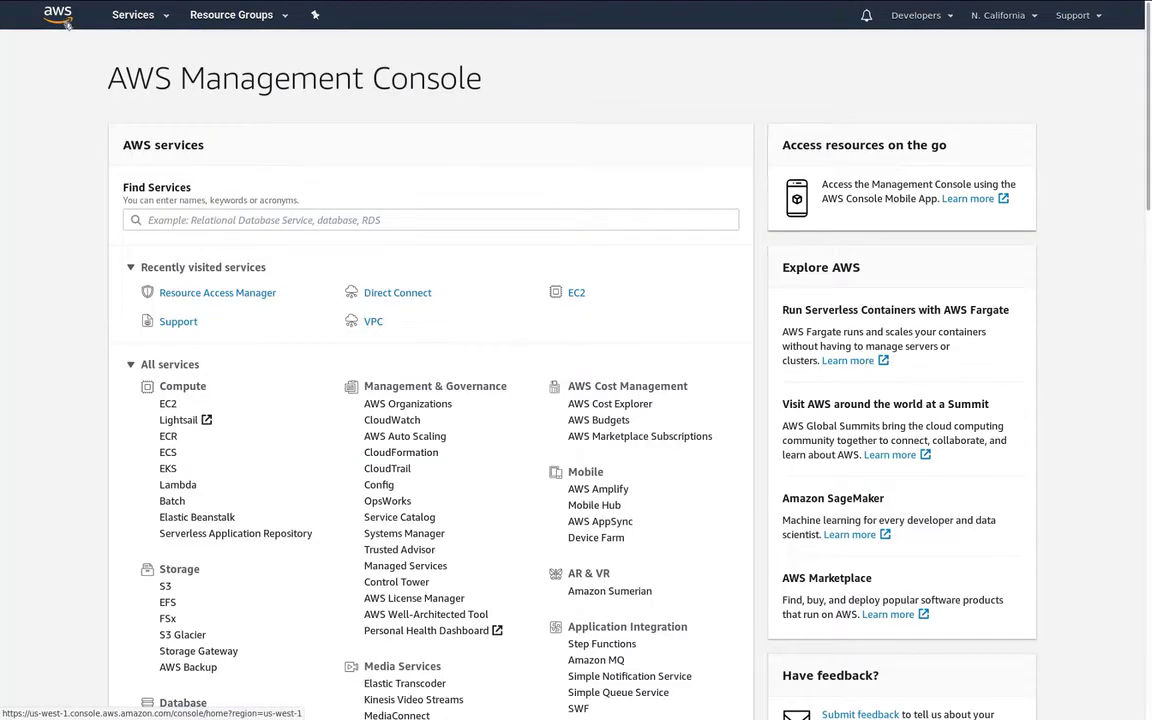
{"action": "left_click", "coordinate": [375, 320]}
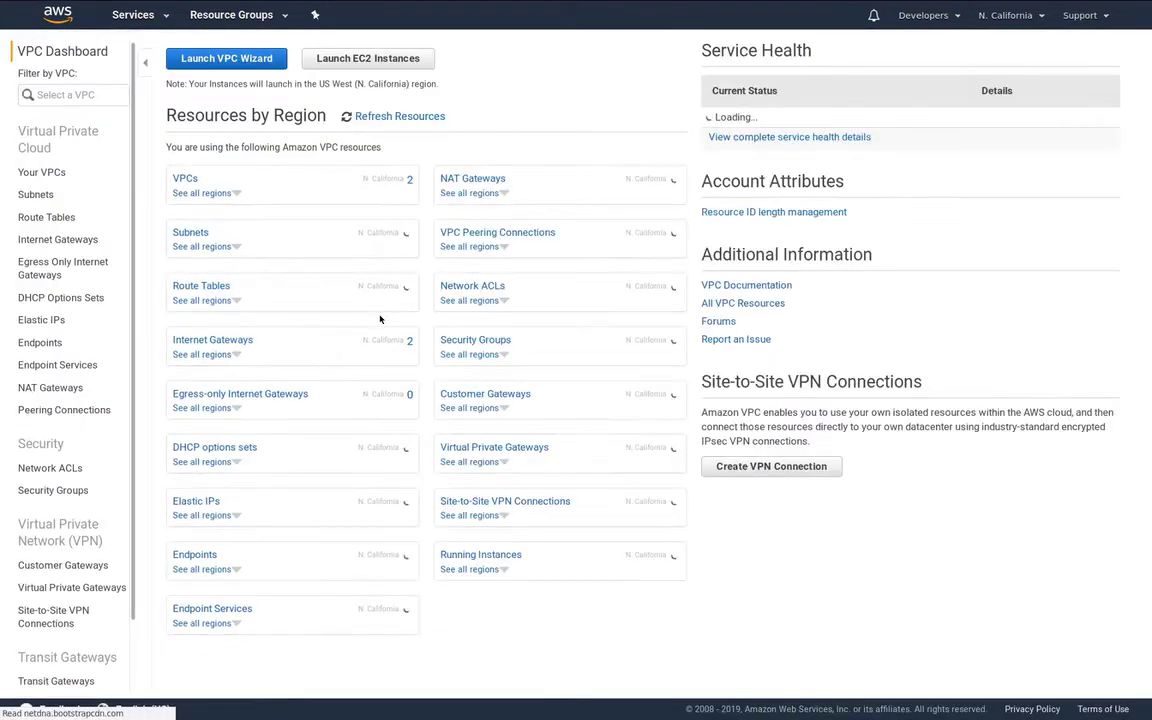
{"action": "left_click", "coordinate": [411, 181]}
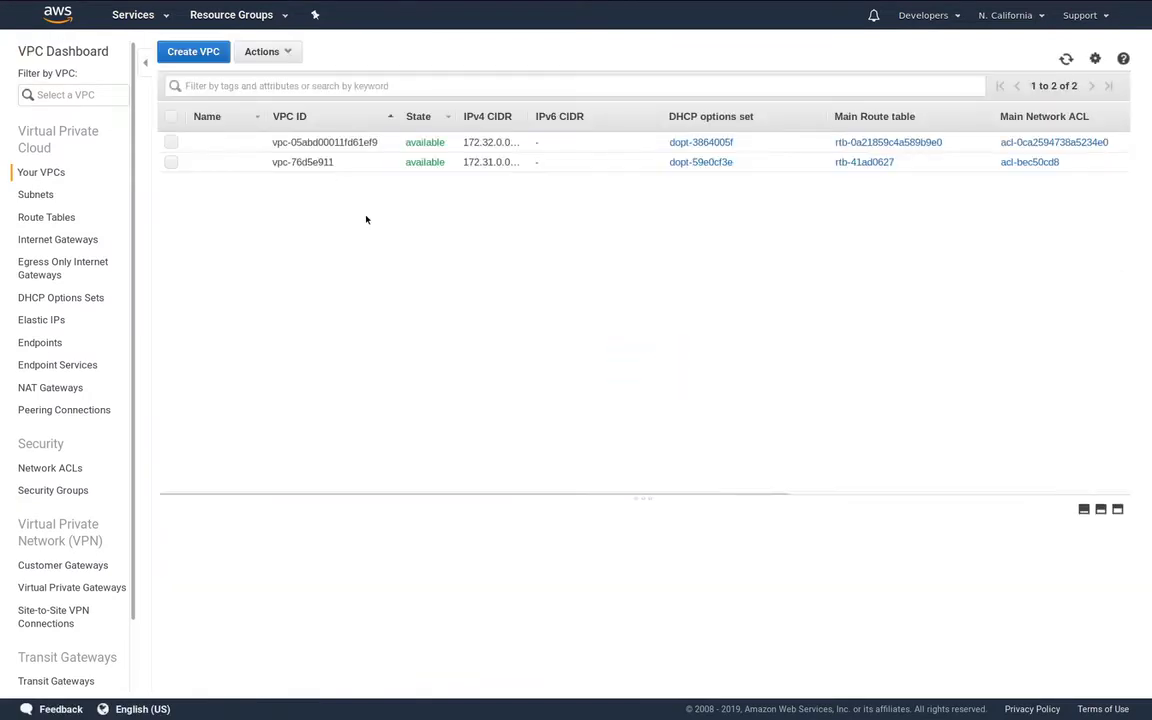
{"action": "left_click", "coordinate": [330, 142]}
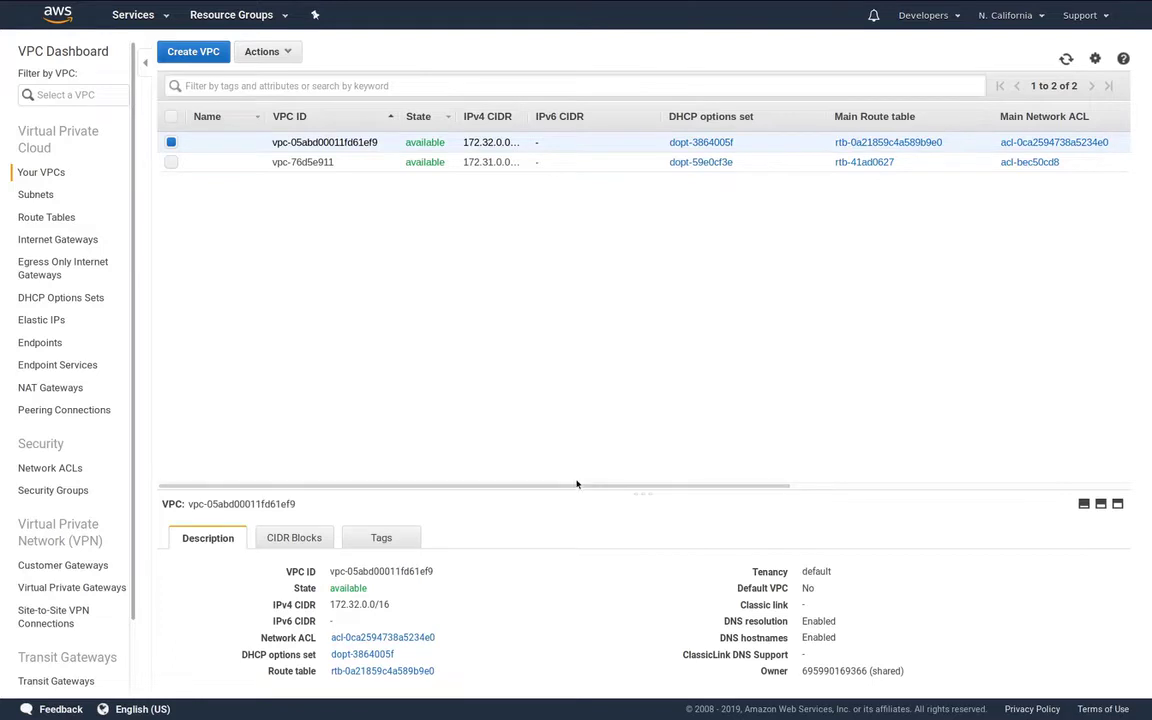
{"action": "left_click_drag", "start_coordinate": [584, 483], "coordinate": [985, 470]}
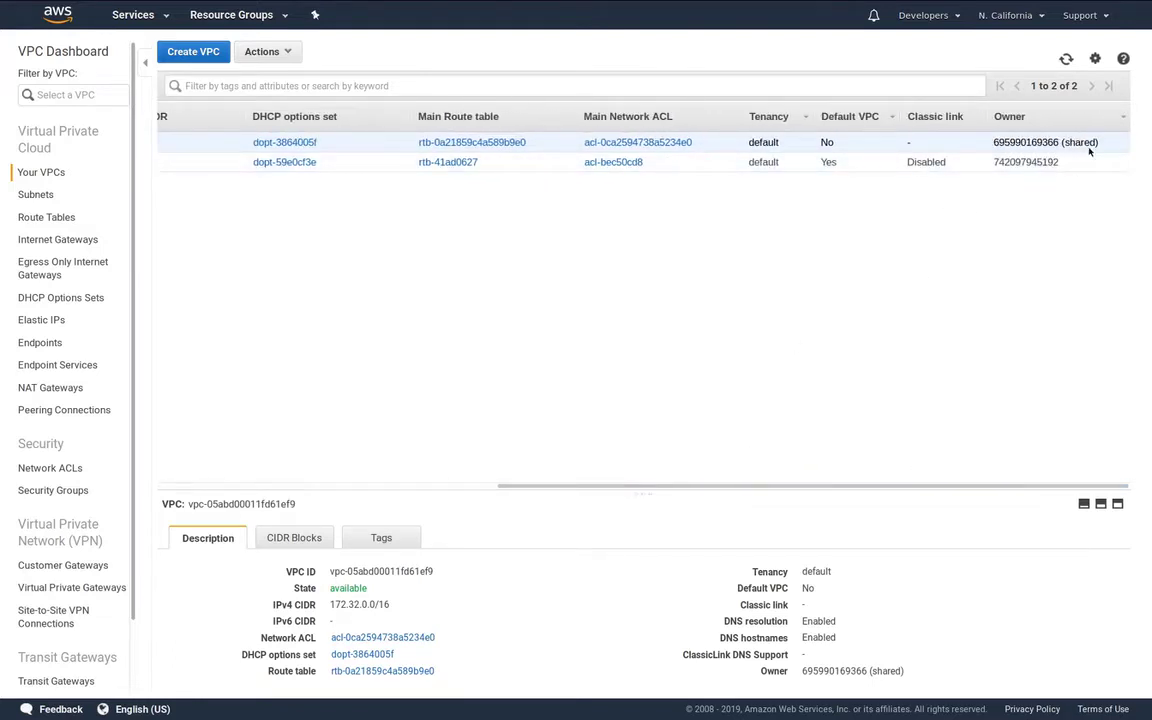
{"action": "left_click_drag", "start_coordinate": [1100, 145], "coordinate": [988, 158]}
{"action": "left_click", "coordinate": [45, 194]}
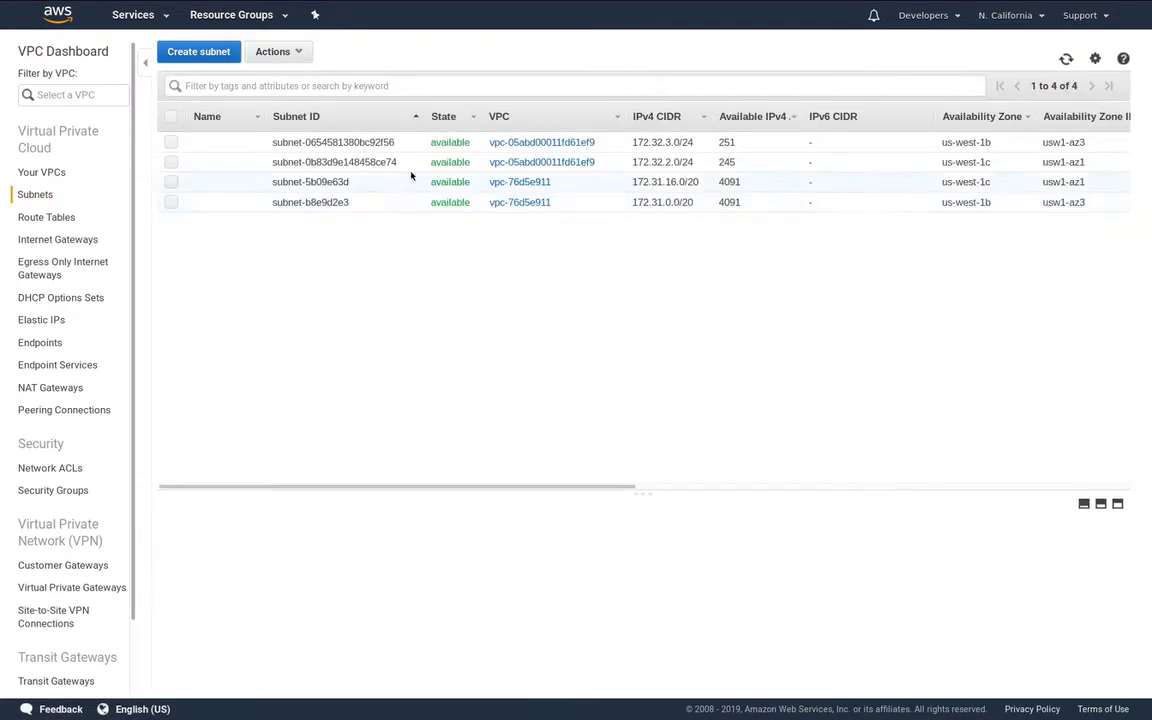
{"action": "left_click", "coordinate": [422, 145]}
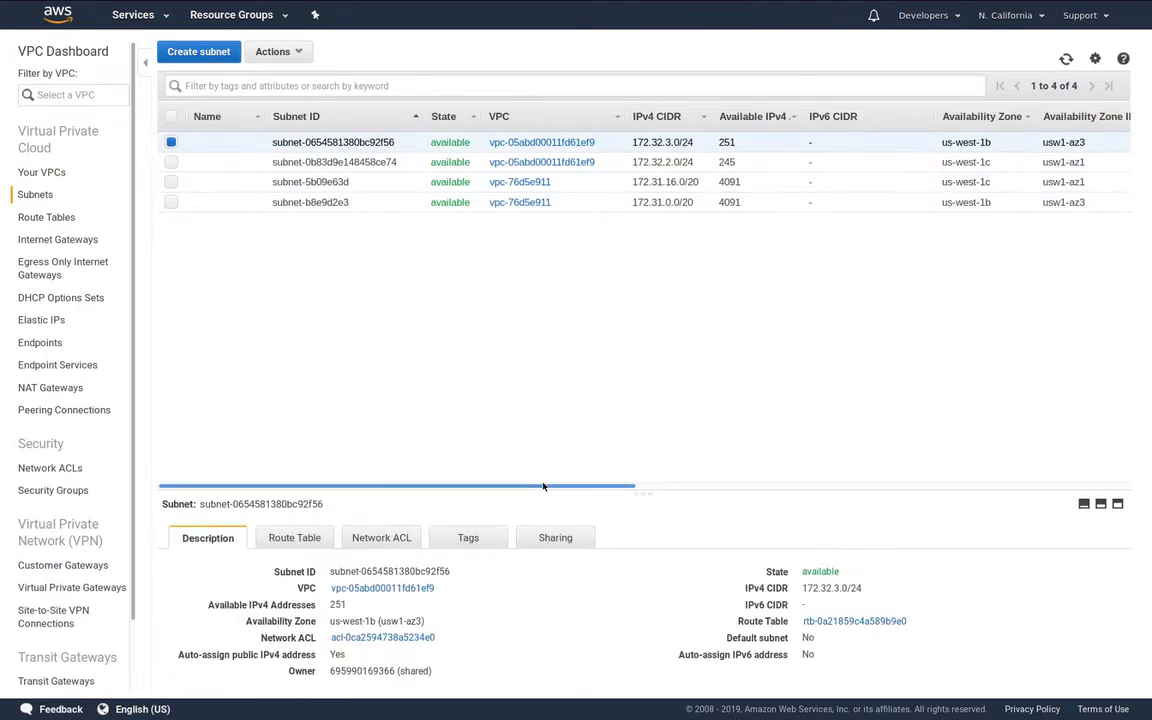
{"action": "left_click_drag", "start_coordinate": [540, 486], "coordinate": [1073, 480]}
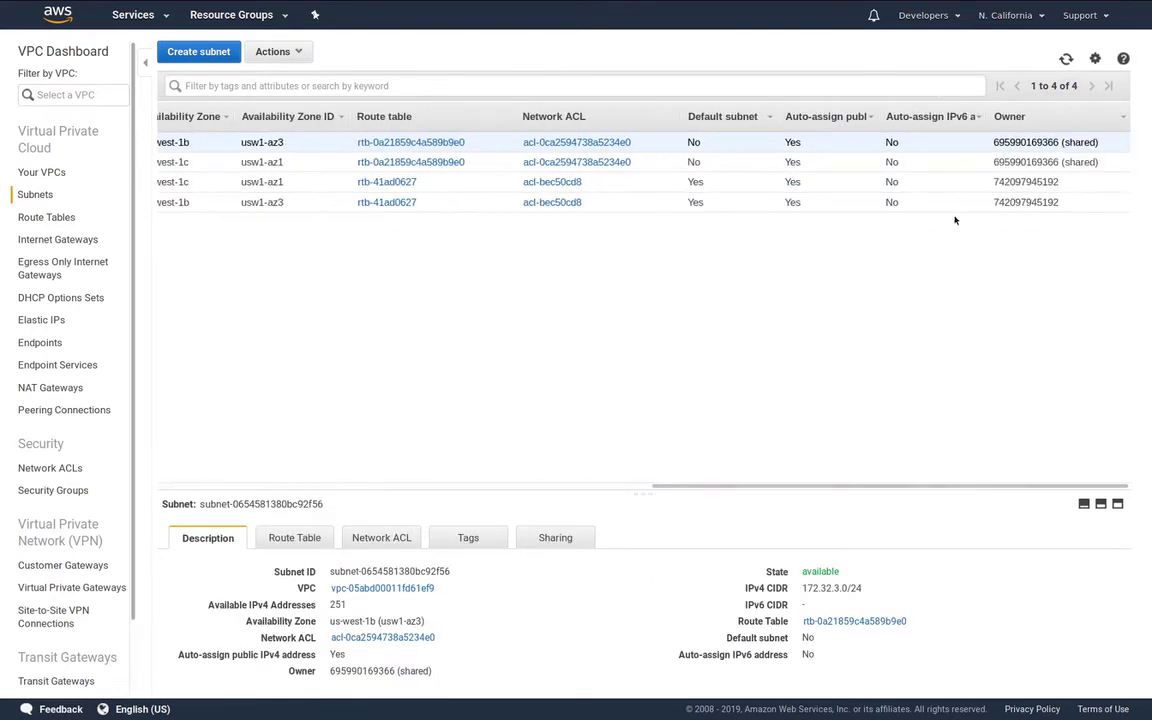
{"action": "left_click_drag", "start_coordinate": [992, 143], "coordinate": [1101, 143]}
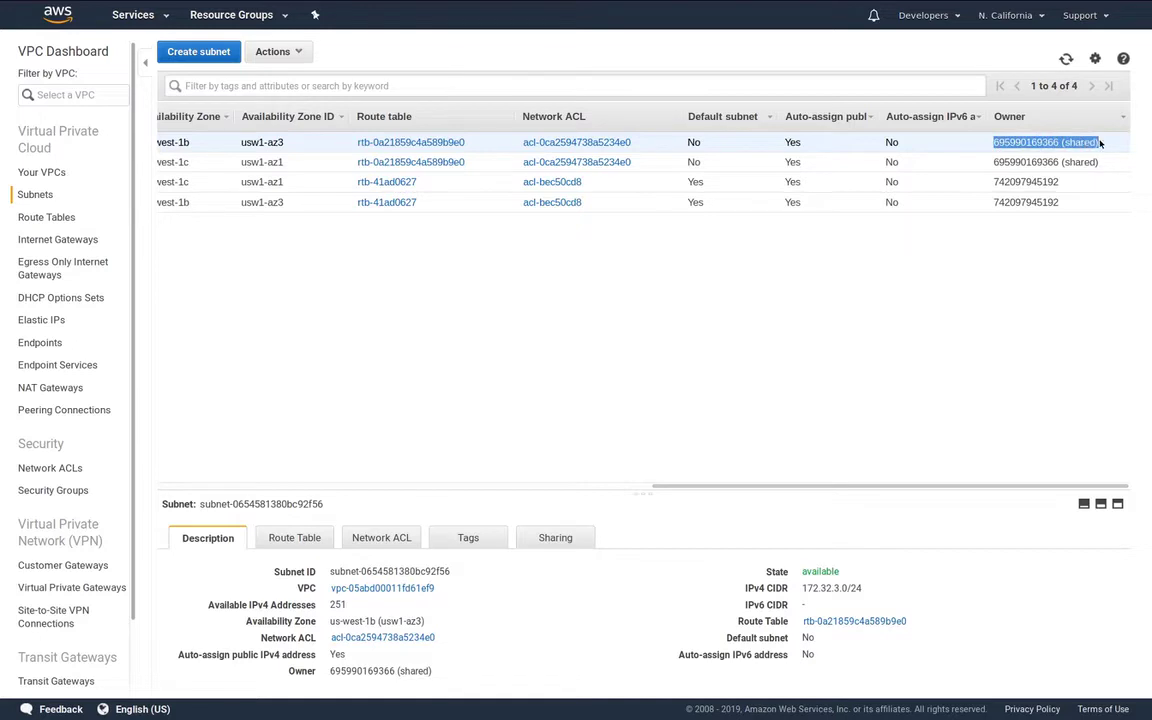
{"action": "left_click", "coordinate": [1101, 143]}
Step: Inspect the owner and the routes of the shared VPC's route table, rtb-0a21859c4a589b9e0
{"action": "left_click", "coordinate": [47, 217]}
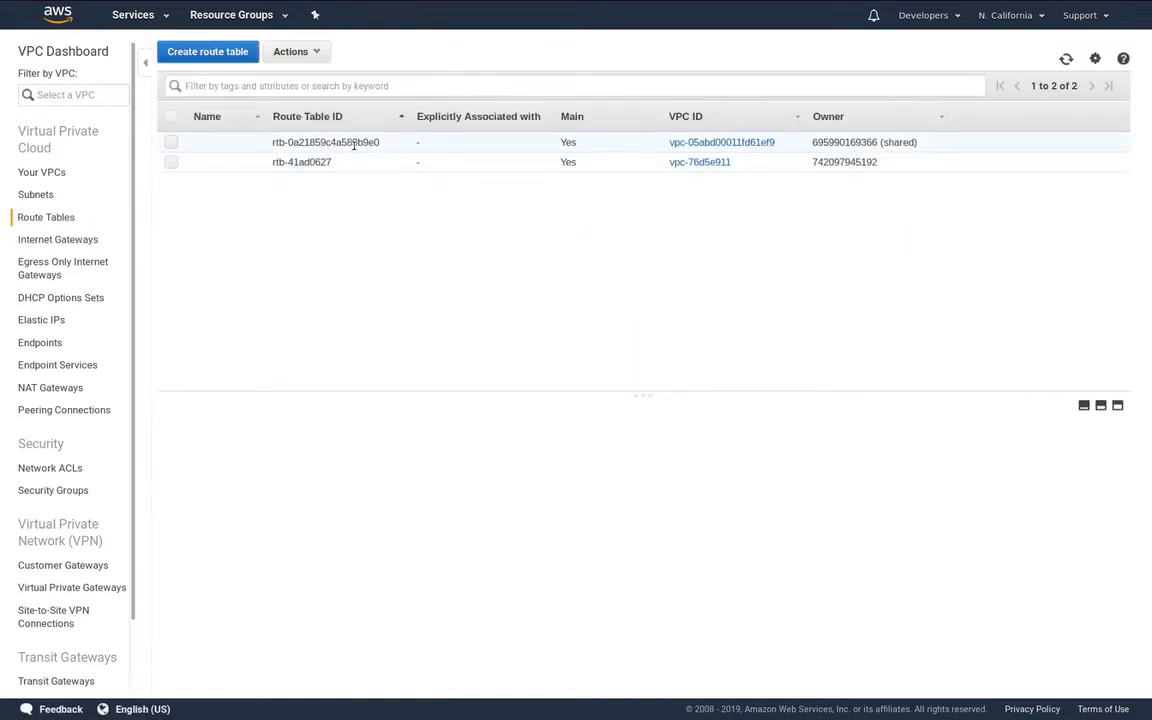
{"action": "left_click", "coordinate": [376, 142]}
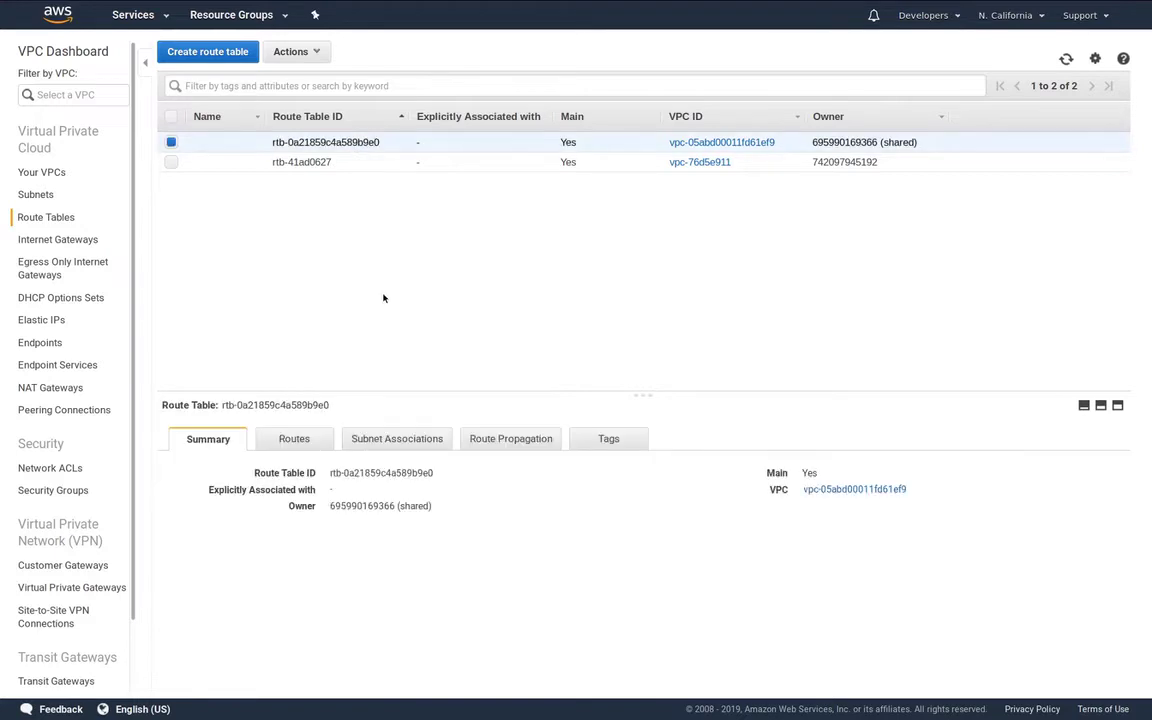
{"action": "left_click_drag", "start_coordinate": [330, 506], "coordinate": [453, 507]}
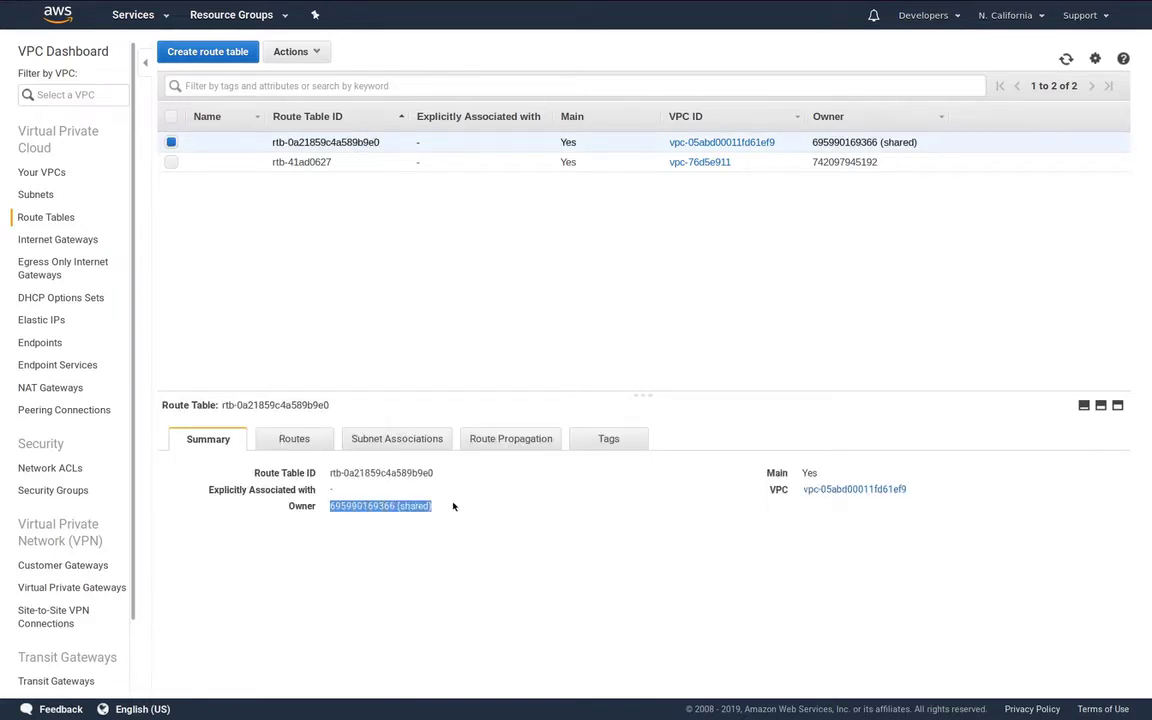
{"action": "left_click", "coordinate": [292, 440]}
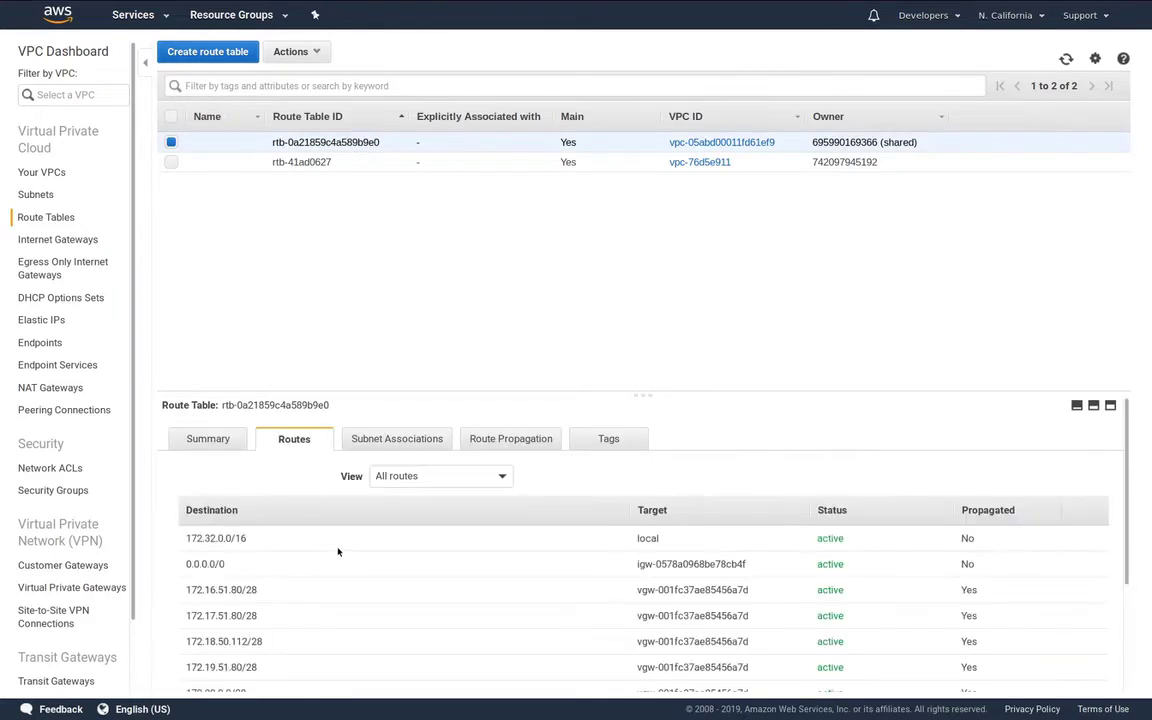
{"action": "scroll", "coordinate": [338, 551], "scroll_direction": "down", "scroll_amount": 3}
{"action": "scroll", "coordinate": [342, 550], "scroll_direction": "up", "scroll_amount": 3}
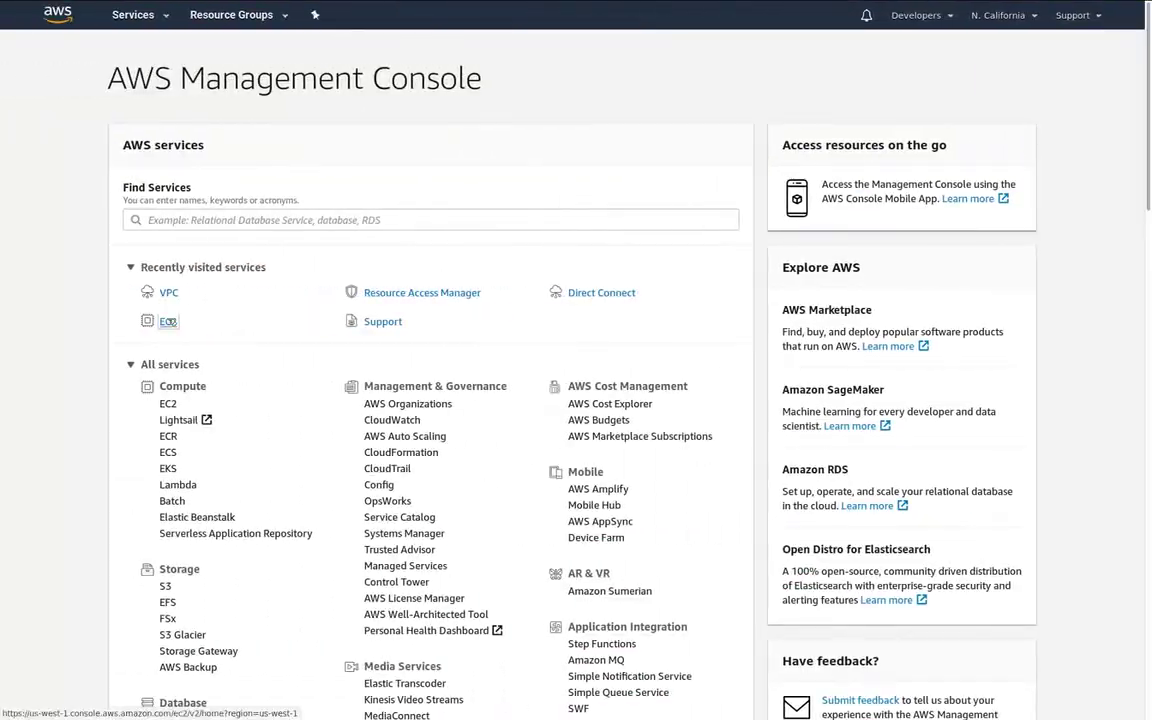
Step: Start launching an EC2 instance from the Amazon Linux 2 AMI with the t2.nano instance type
{"action": "left_click", "coordinate": [168, 321]}
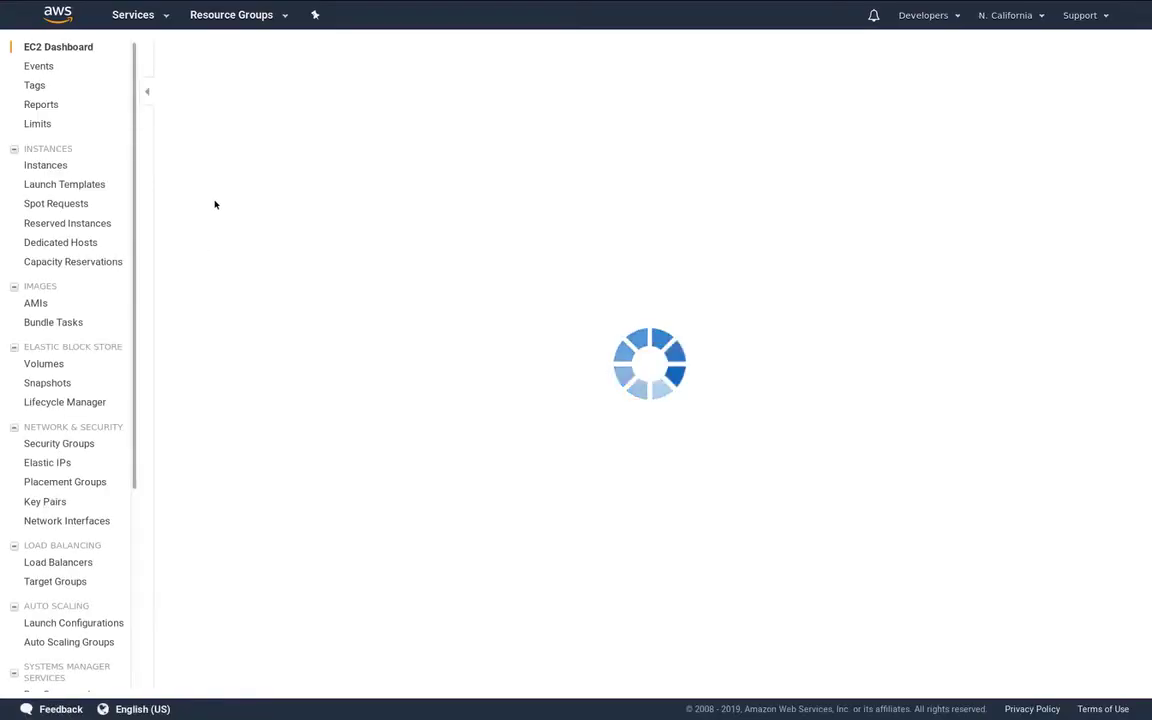
{"action": "left_click", "coordinate": [229, 306]}
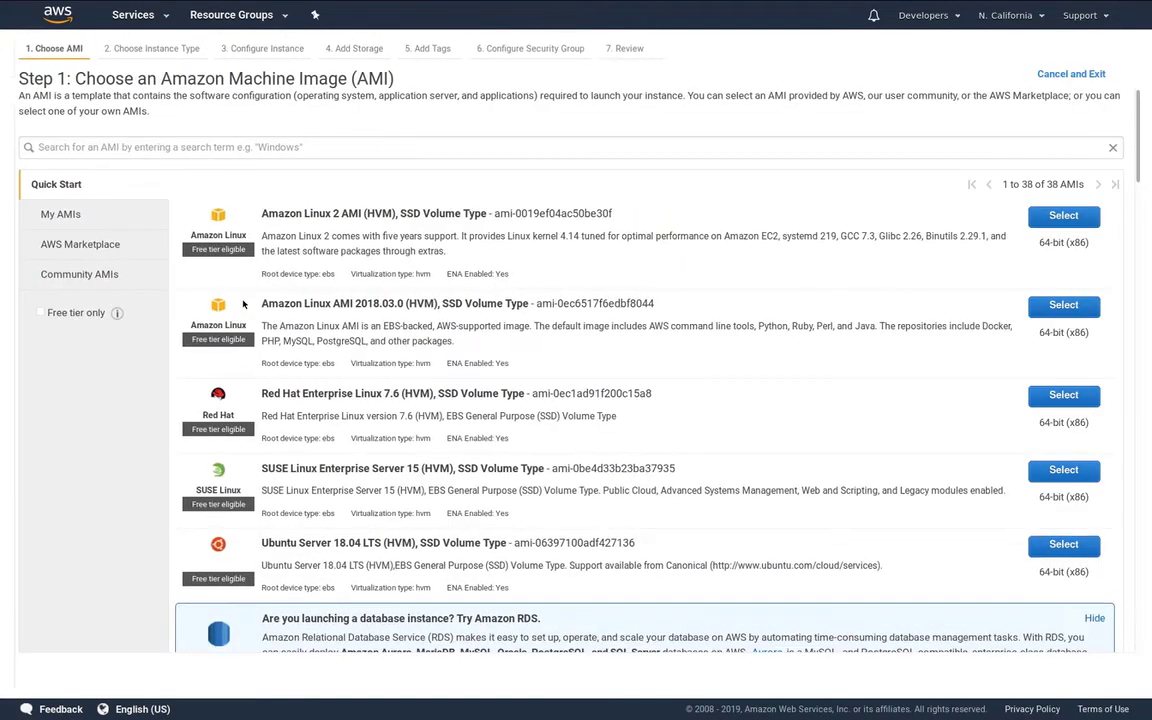
{"action": "left_click", "coordinate": [1078, 222]}
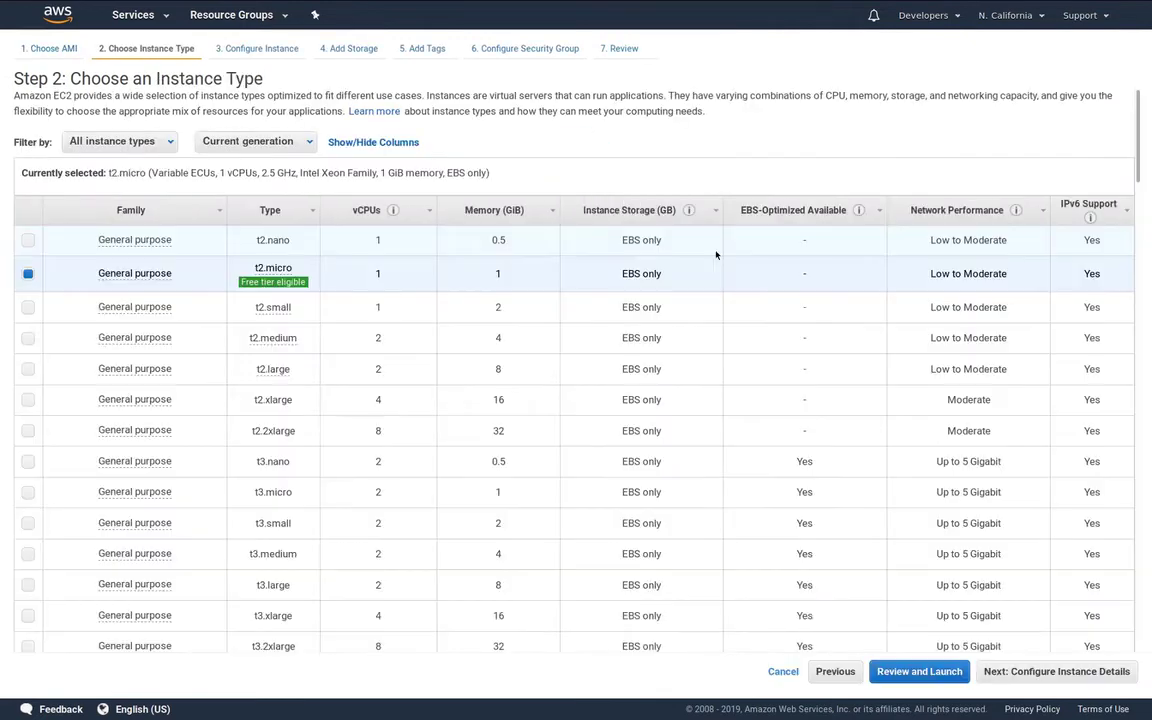
{"action": "left_click", "coordinate": [382, 239]}
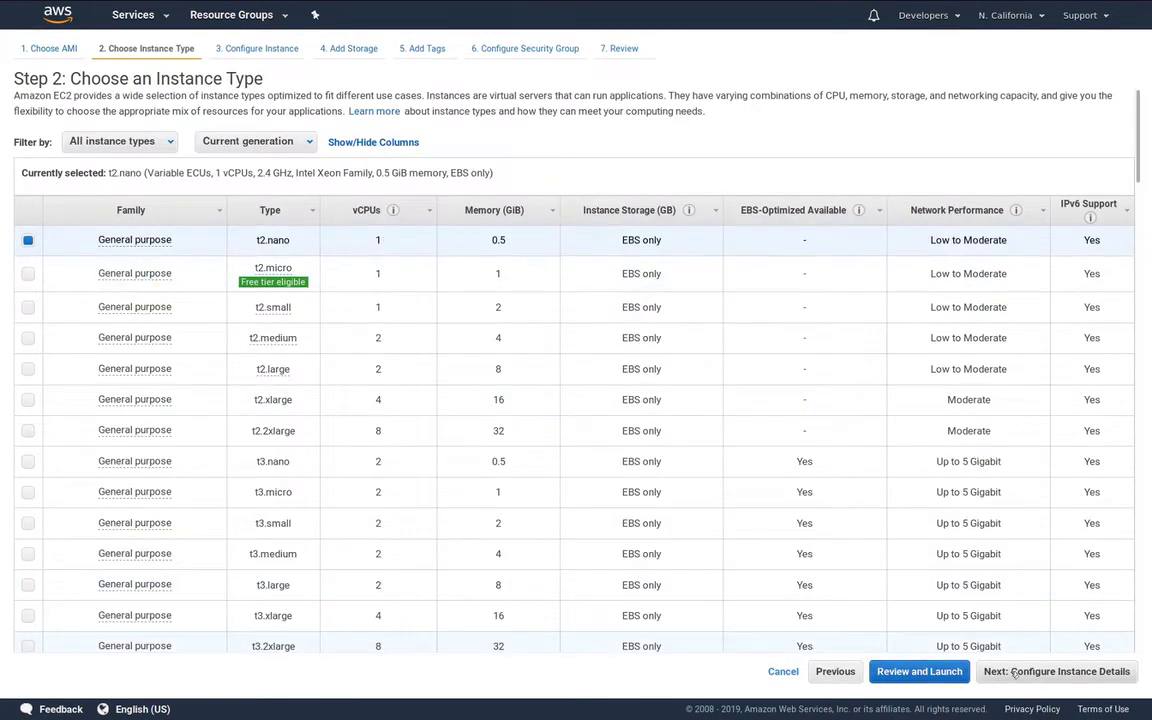
Step: Set the instance's network to the shared VPC vpc-05abd00011fd61ef9 and proceed to the launch review
{"action": "left_click", "coordinate": [1048, 671]}
{"action": "left_click", "coordinate": [392, 196]}
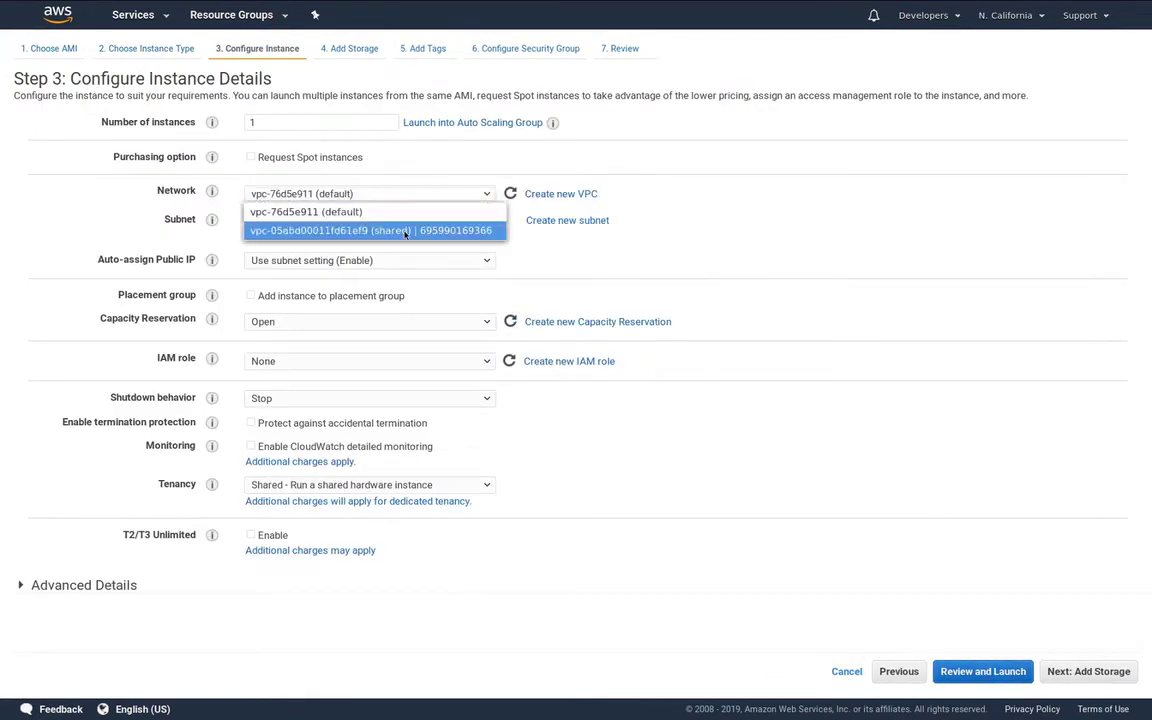
{"action": "left_click", "coordinate": [405, 231]}
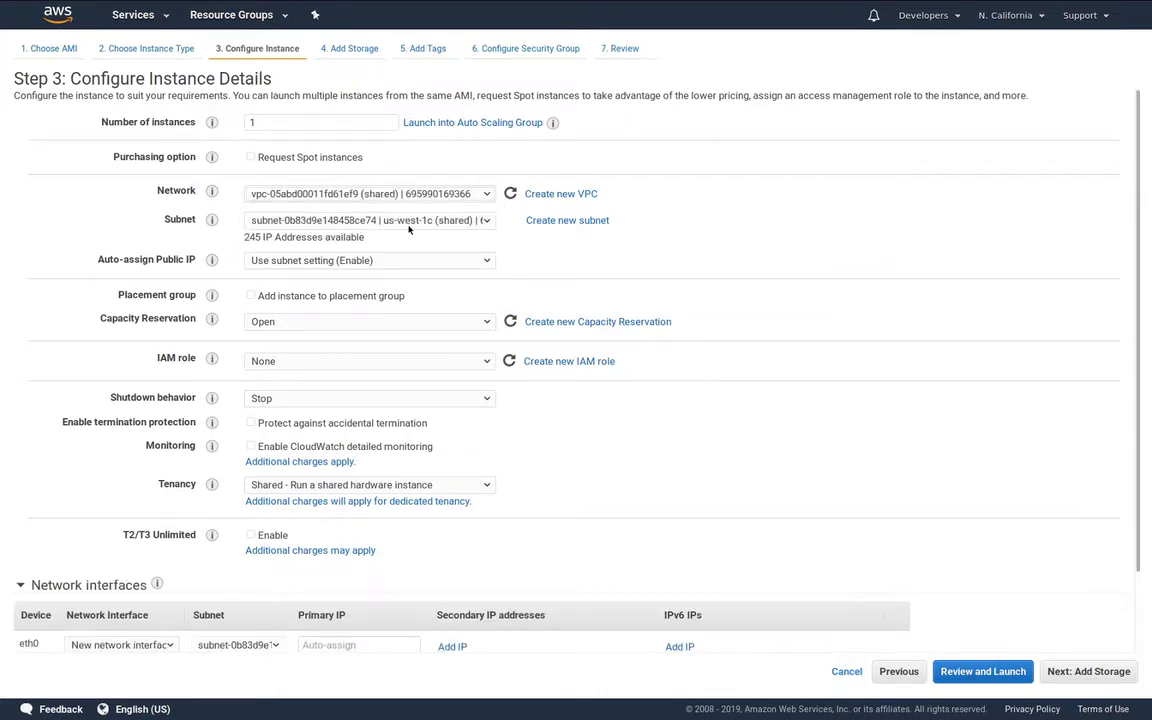
{"action": "left_click", "coordinate": [1000, 674]}
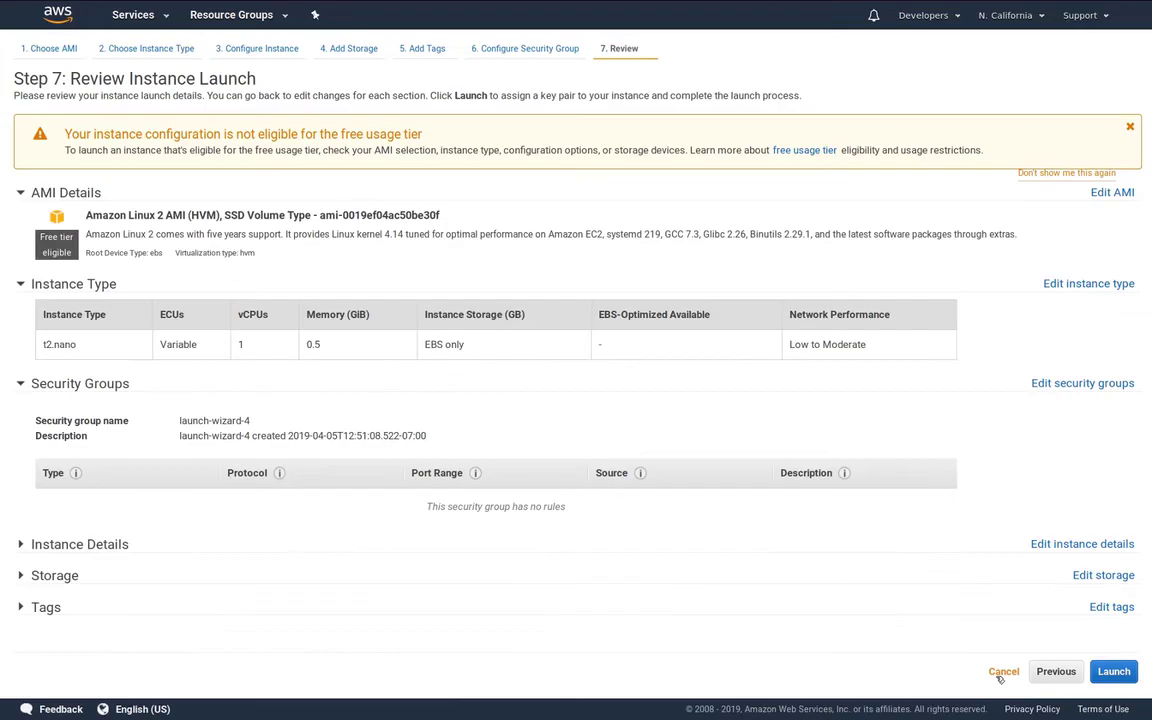
Step: Launch the instance with the existing key pair 1875, acknowledging access to its private key file
{"action": "left_click", "coordinate": [1107, 673]}
{"action": "left_click", "coordinate": [368, 435]}
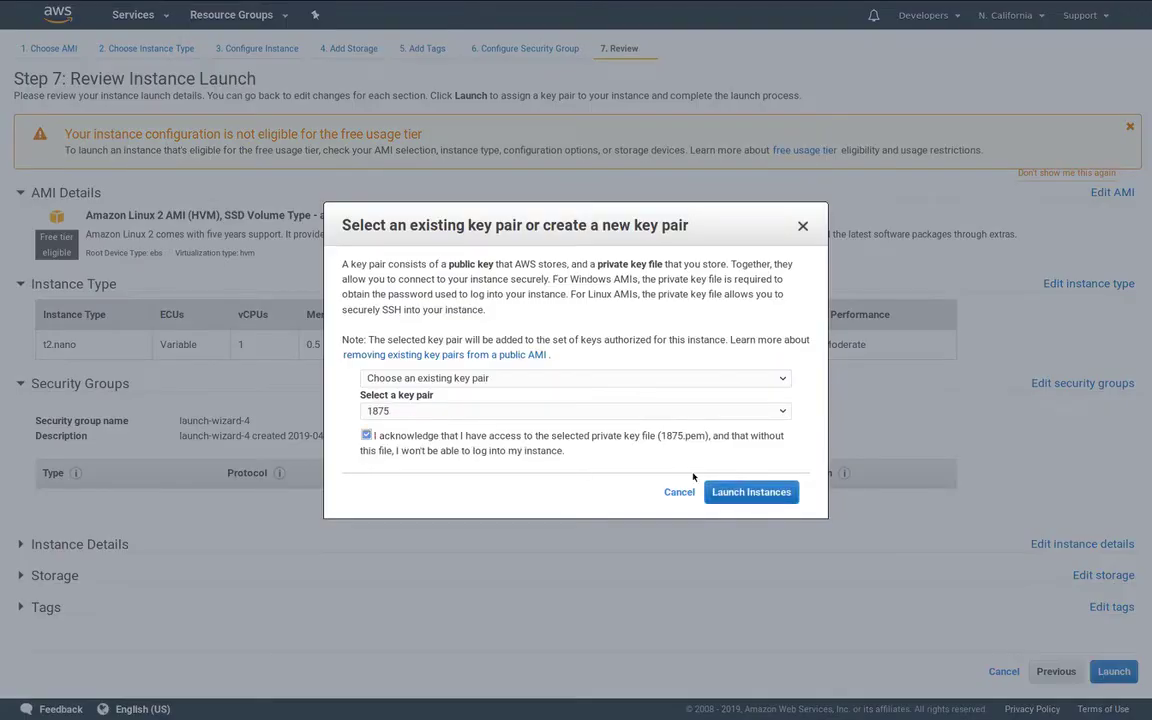
{"action": "left_click", "coordinate": [731, 490]}
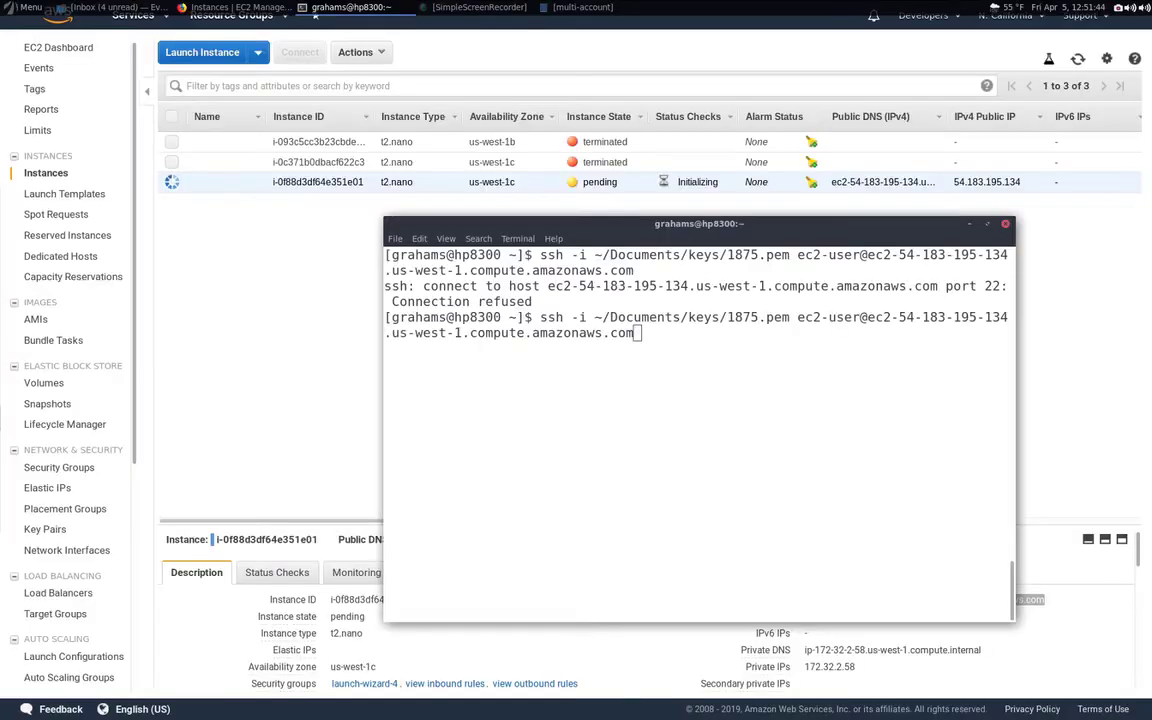
Step: Connect over SSH to ec2-54-183-195-134.us-west-1.compute.amazonaws.com as ec2-user with 1875.pem, accept the host key and open a root shell with sudo -s
{"action": "key", "text": "ctrl+l"}
{"action": "key", "text": "Return"}
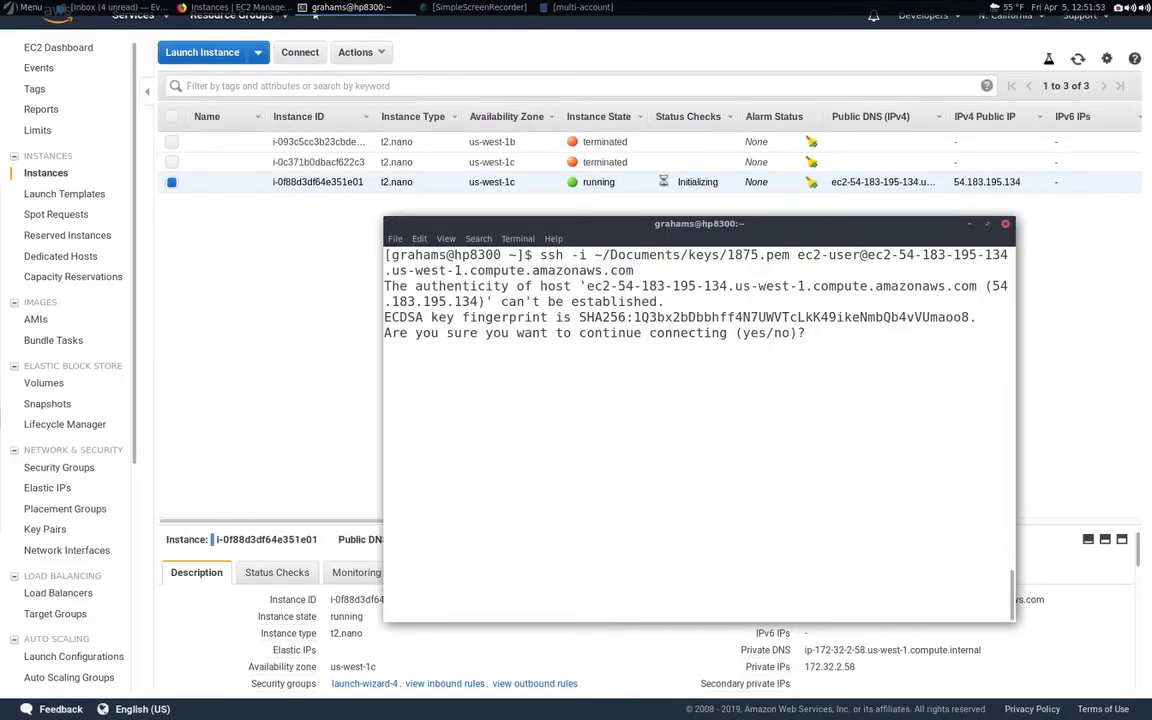
{"action": "type", "text": "yes"}
{"action": "key", "text": "Return"}
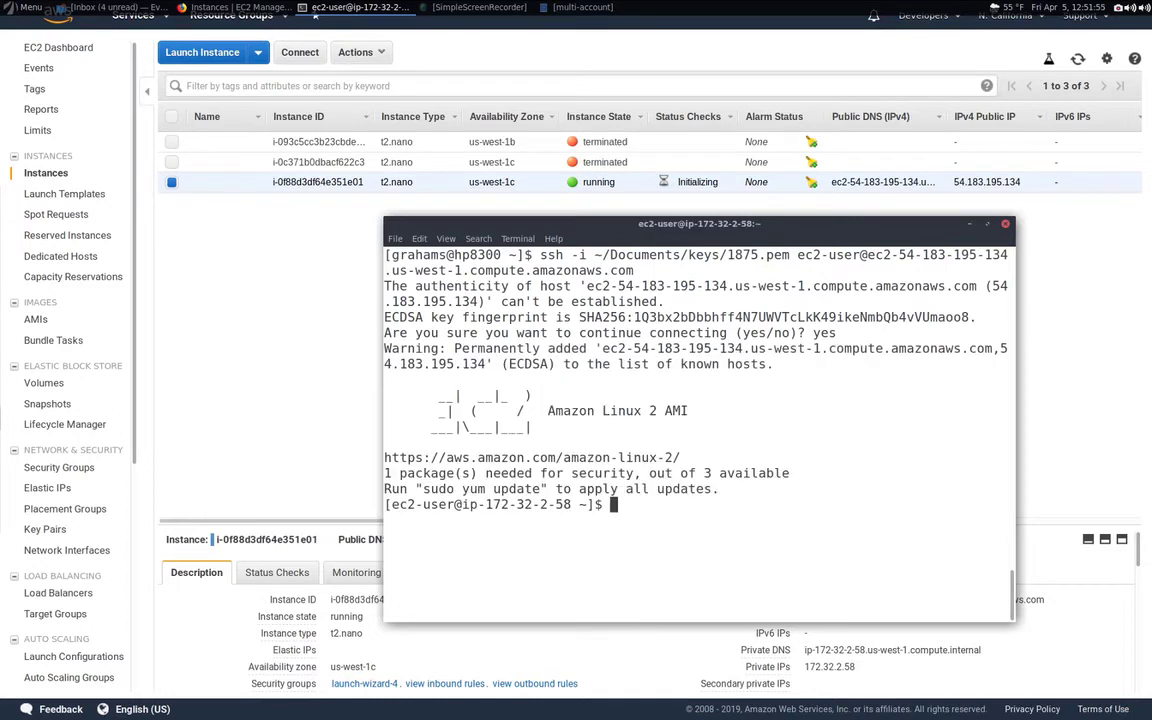
{"action": "type", "text": "sudo -s"}
{"action": "key", "text": "Return"}
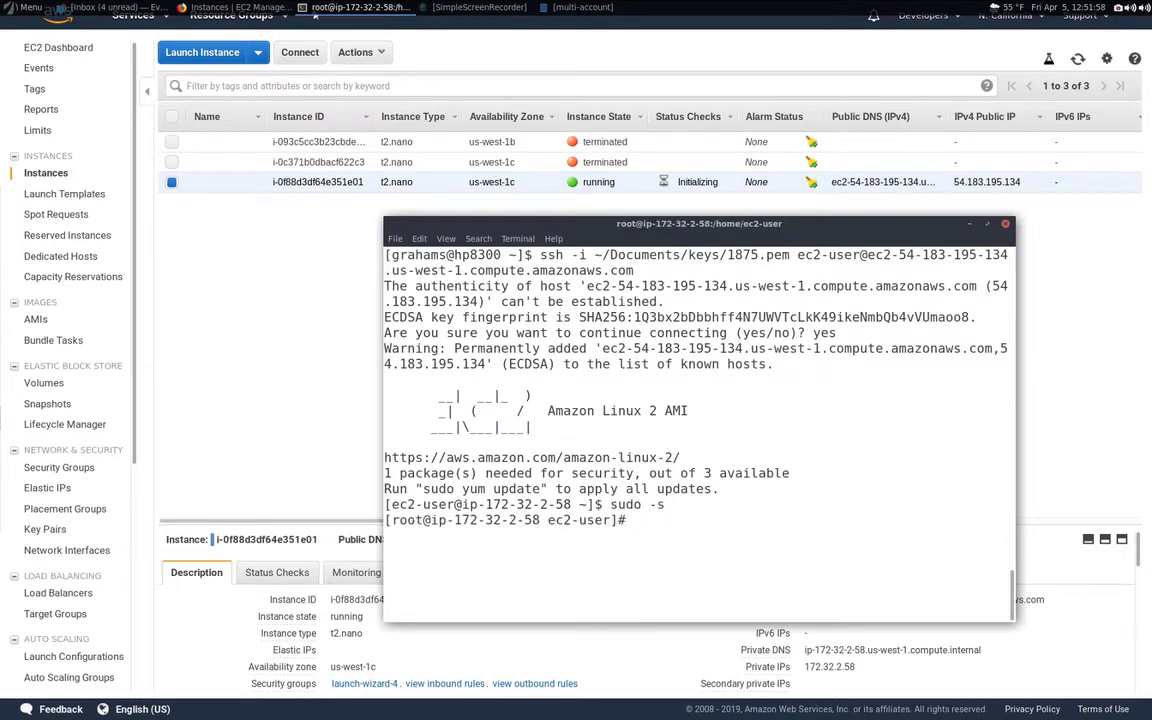
Step: Ping 172.17.51.84, copied from the NFS volume's export path in NetApp Cloud Volumes, from the instance and stop after a few replies
{"action": "type", "text": "ping"}
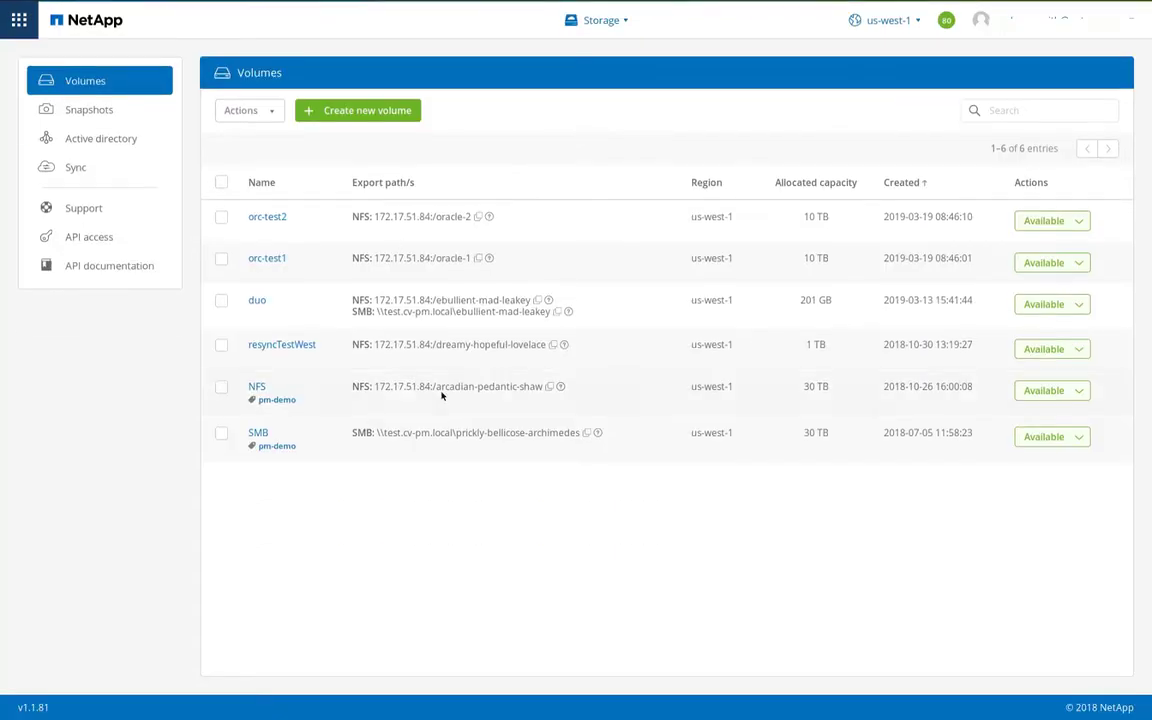
{"action": "left_click_drag", "start_coordinate": [385, 390], "coordinate": [430, 390]}
{"action": "key", "text": "ctrl+c"}
{"action": "key", "text": "alt+Tab"}
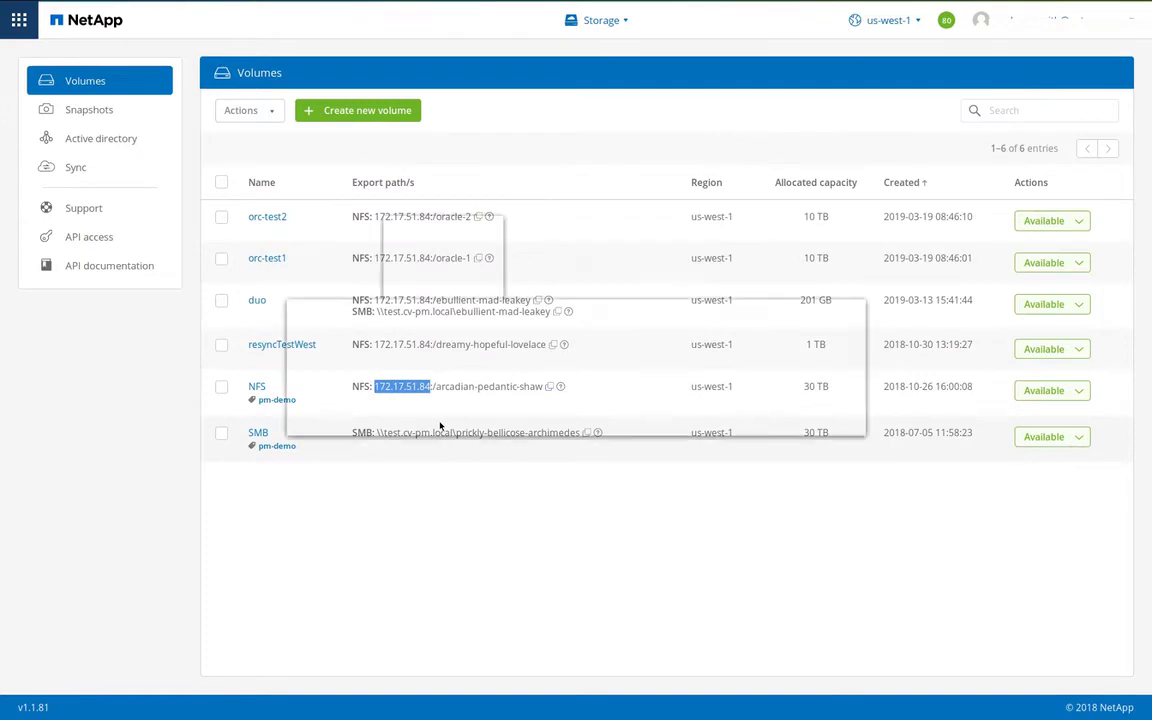
{"action": "middle_click", "coordinate": [719, 507]}
{"action": "key", "text": "Return"}
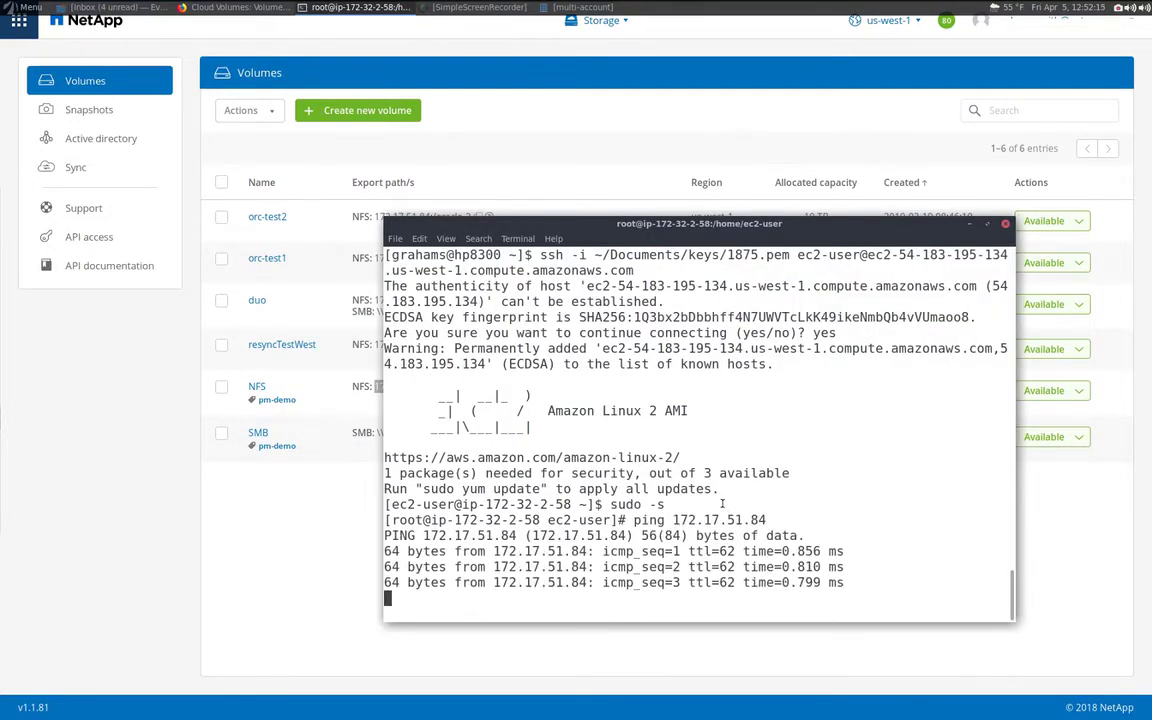
{"action": "key", "text": "ctrl+c"}
Step: List the NFS exports offered by the server with showmount -e 172.17.51.84
{"action": "type", "text": "showmoun"}
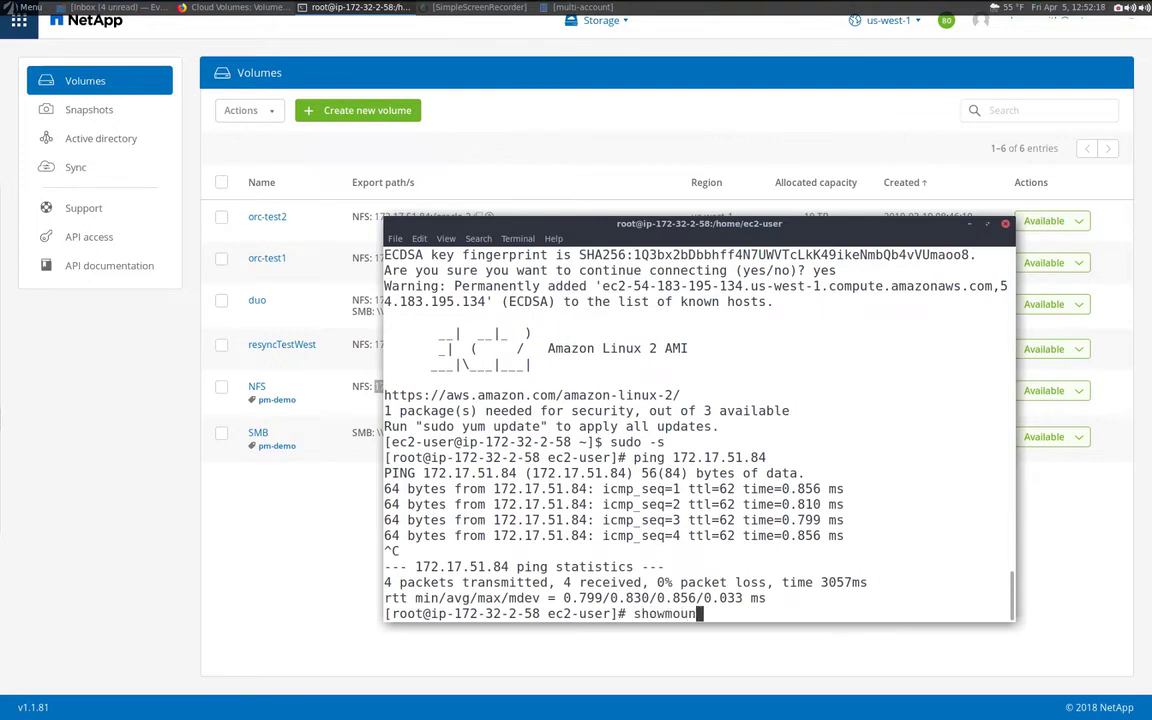
{"action": "type", "text": "t -e 172.17.51.84"}
{"action": "key", "text": "Return"}
Step: Mount the NFS export 172.17.51.84:/arcadian-pedantic-shaw on /mnt
{"action": "type", "text": "mount"}
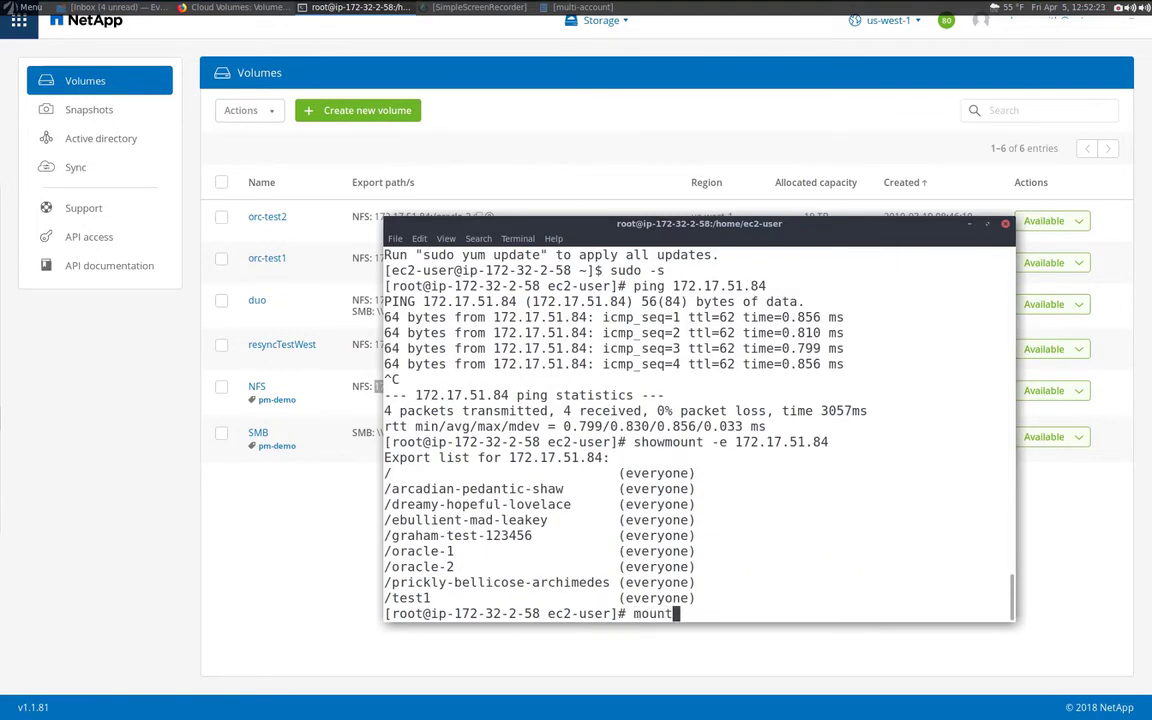
{"action": "double_click", "coordinate": [548, 458]}
{"action": "middle_click", "coordinate": [548, 458]}
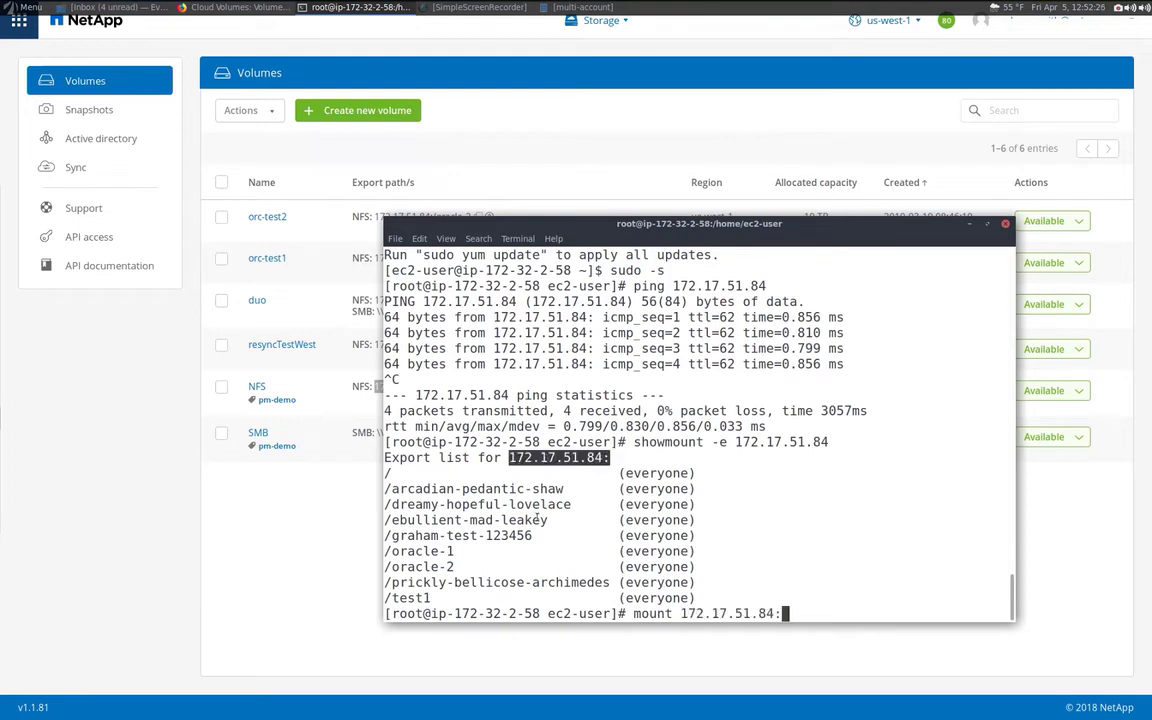
{"action": "type", "text": ":"}
{"action": "double_click", "coordinate": [474, 488]}
{"action": "middle_click", "coordinate": [785, 613]}
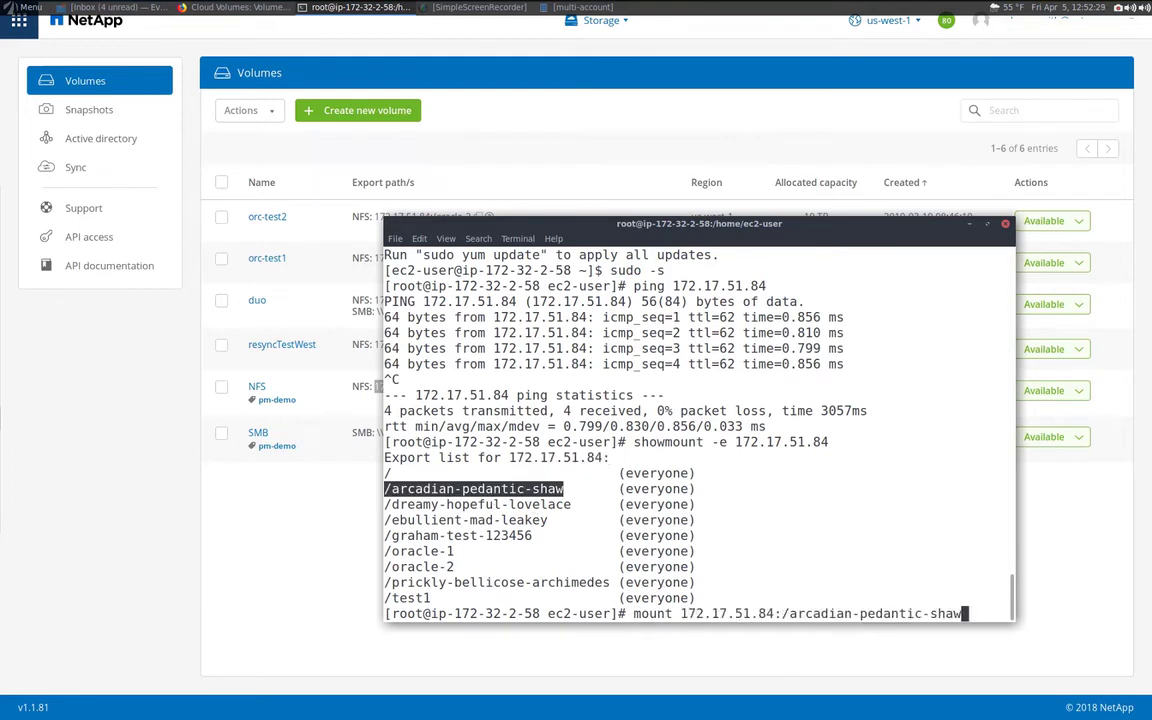
{"action": "type", "text": "/mnt"}
{"action": "key", "text": "Return"}
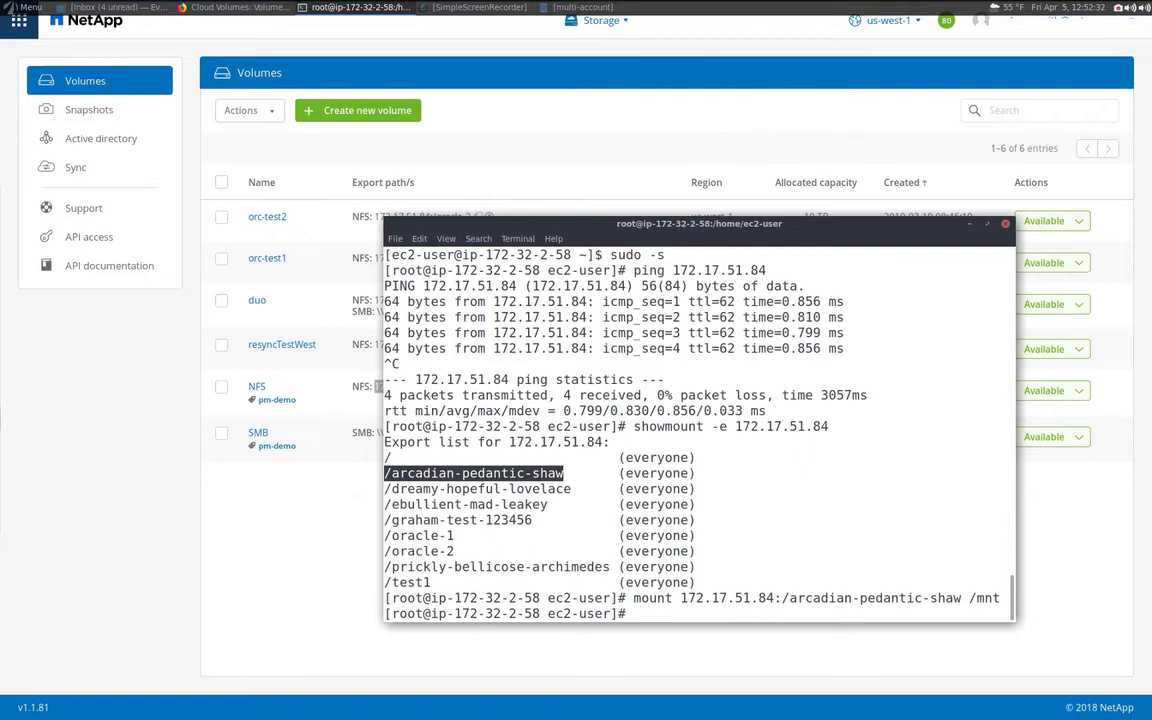
Step: Check the mounted file systems, their types and sizes with df -Th
{"action": "type", "text": "df -Th"}
{"action": "key", "text": "Return"}
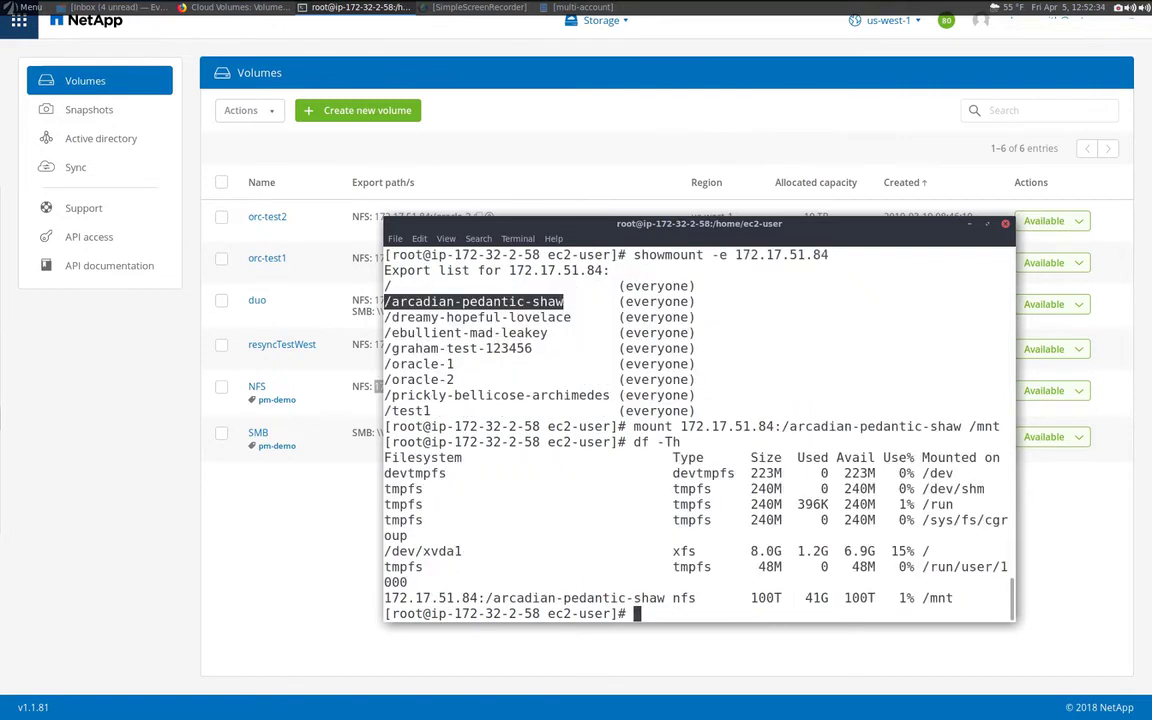
{"action": "left_click", "coordinate": [762, 610]}
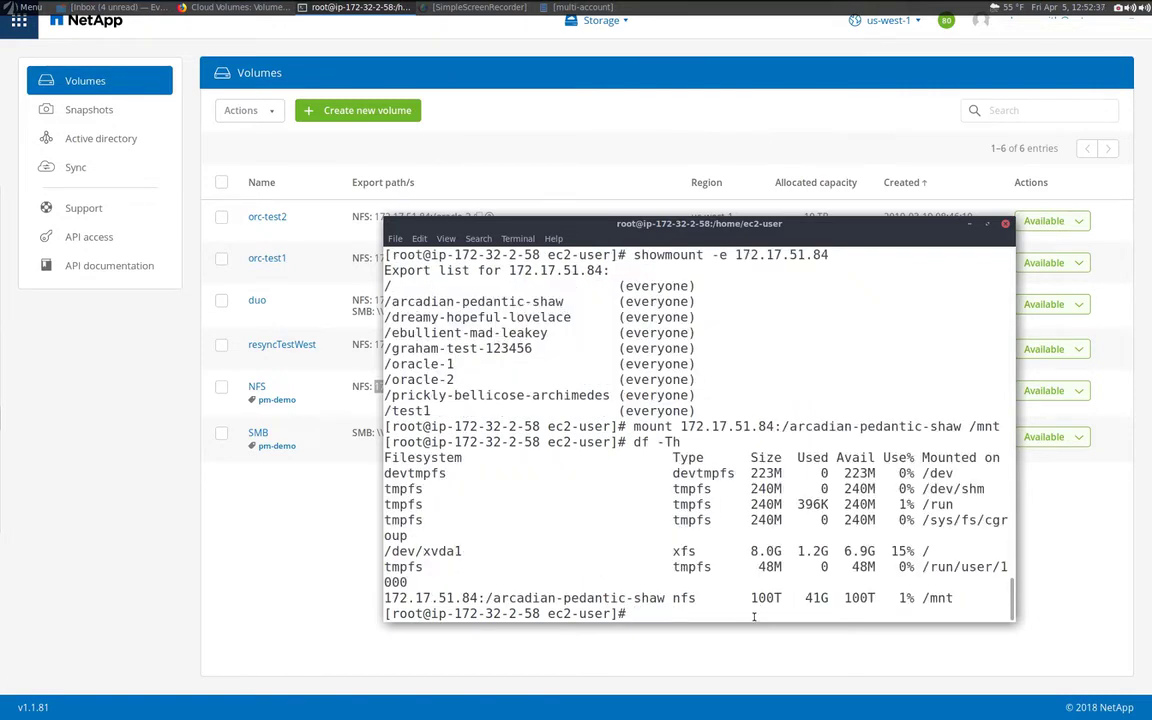
Step: Change into /mnt/ and list the mounted volume's files with ls -lh
{"action": "type", "text": "cd /mnt/"}
{"action": "key", "text": "Return"}
{"action": "type", "text": "ls"}
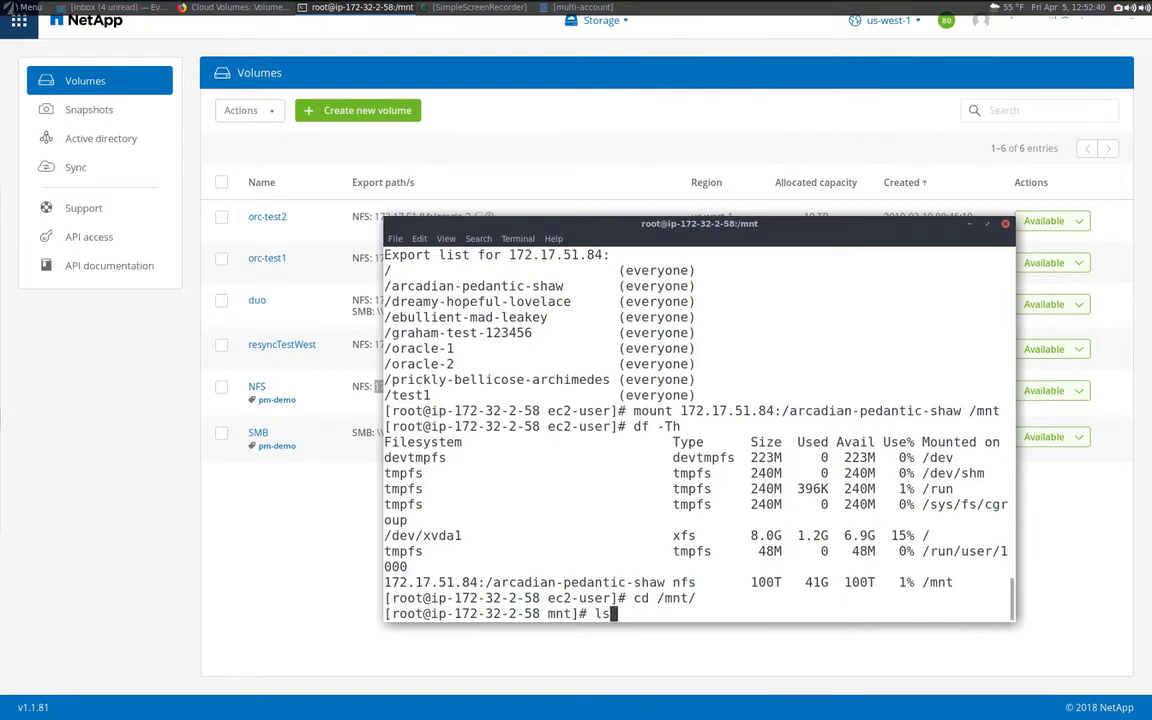
{"action": "type", "text": " -lh"}
{"action": "key", "text": "Return"}
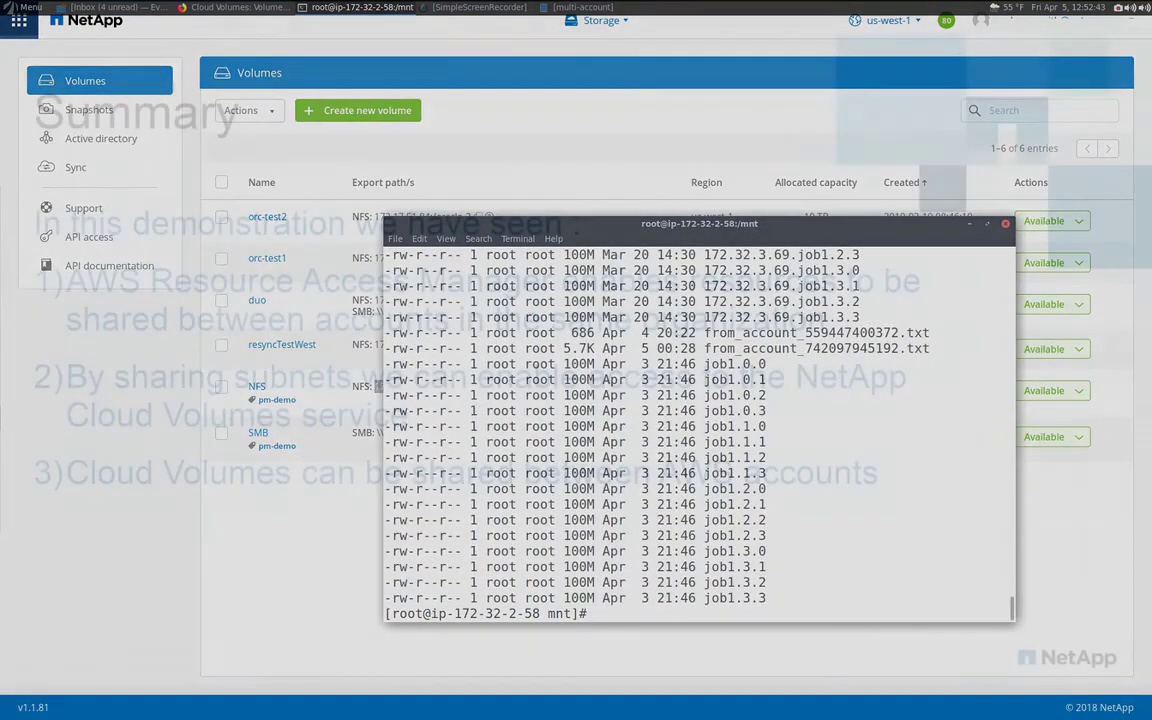